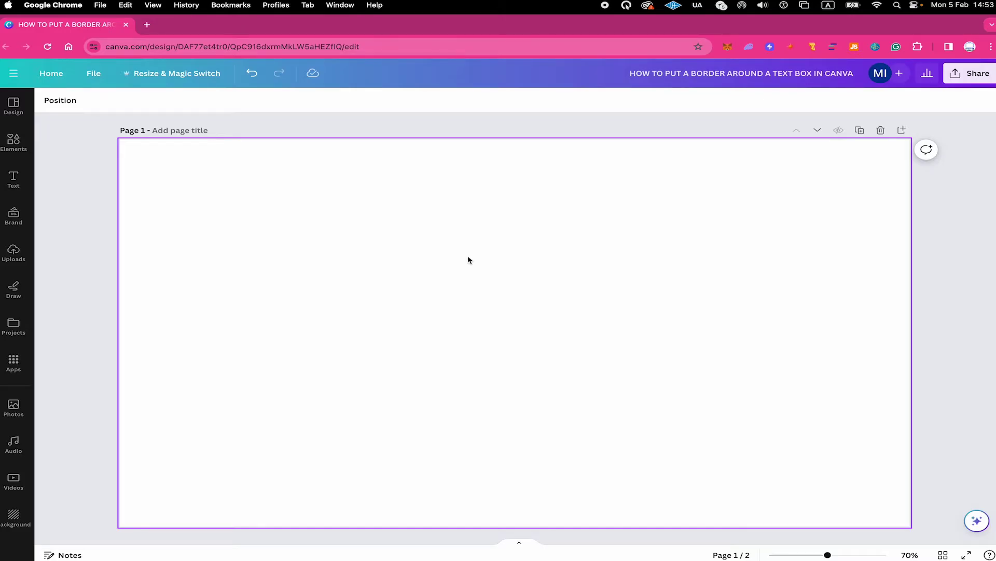
# Add a 'Your paragraph text' paragraph box at the top of the blank page
pyautogui.press('t')
pyautogui.click(505, 313)
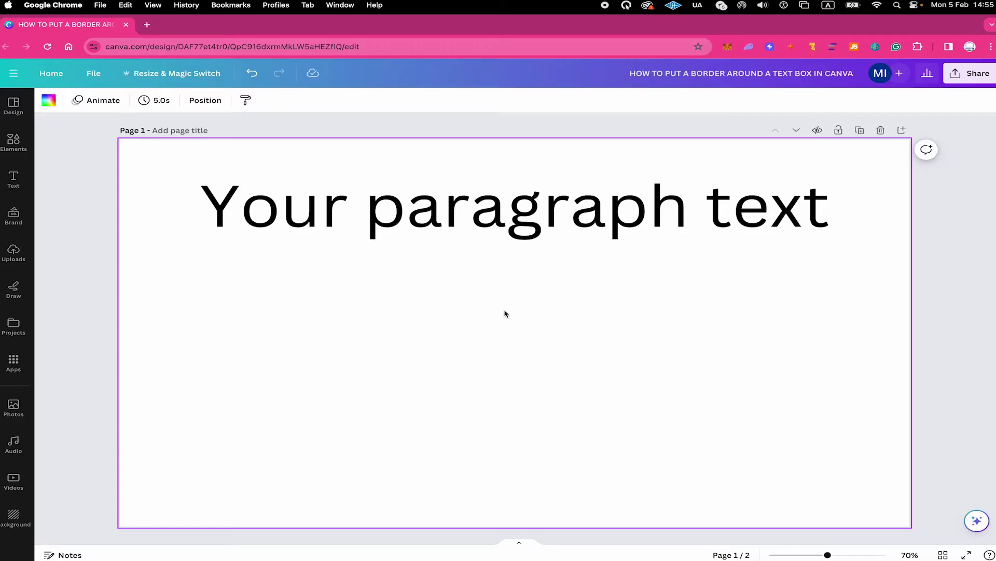
# Add a black square and stretch it sideways into a wide bar as wide as the text
pyautogui.click(523, 318)
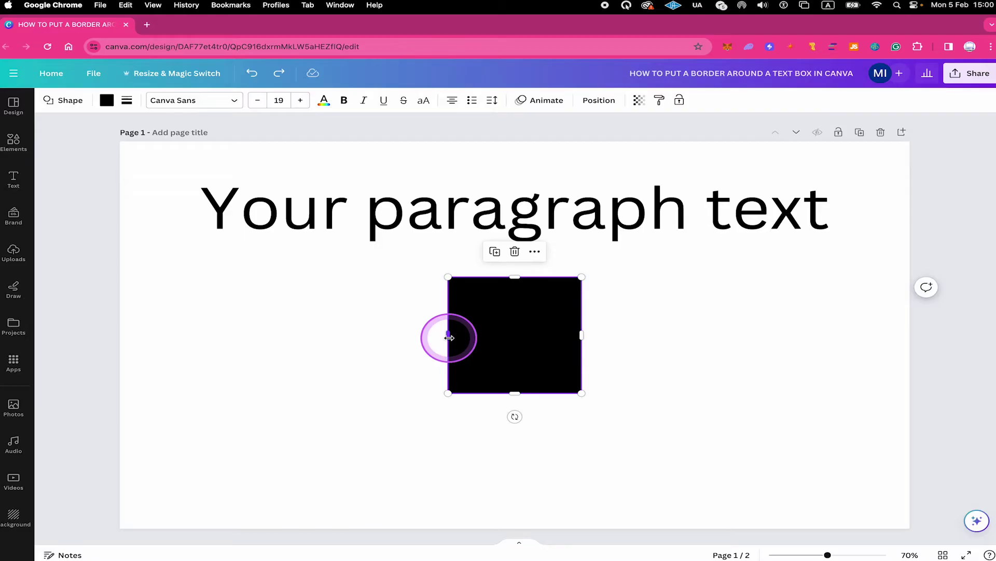
pyautogui.moveTo(450, 338); pyautogui.dragTo(200, 338)
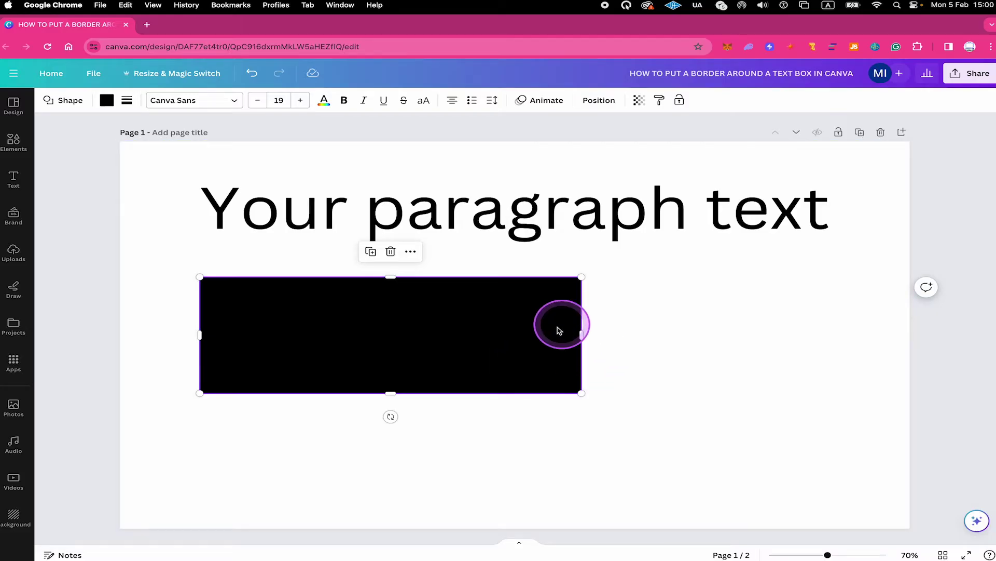
pyautogui.moveTo(584, 338); pyautogui.dragTo(834, 336)
pyautogui.click(453, 334)
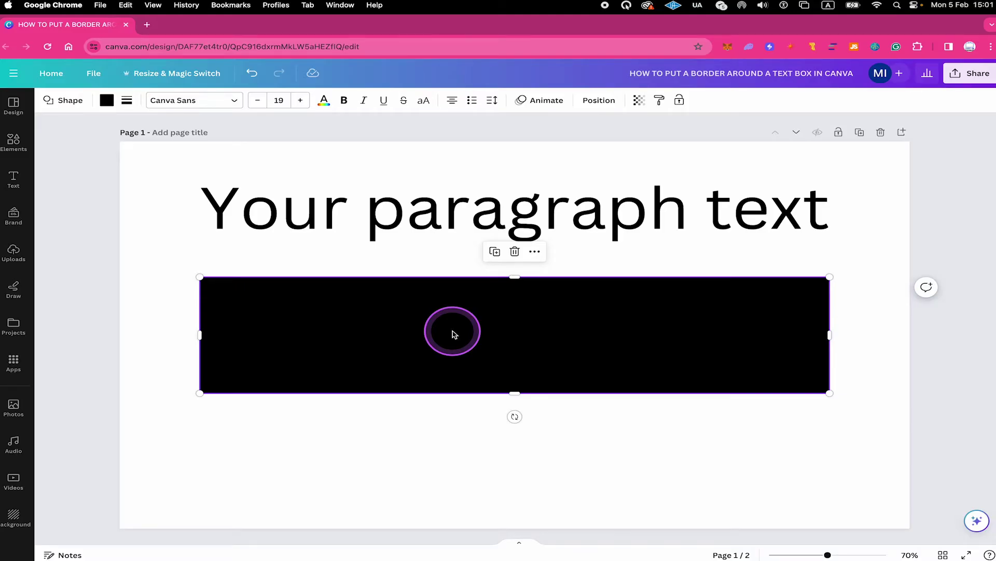
pyautogui.click(696, 467)
pyautogui.click(499, 321)
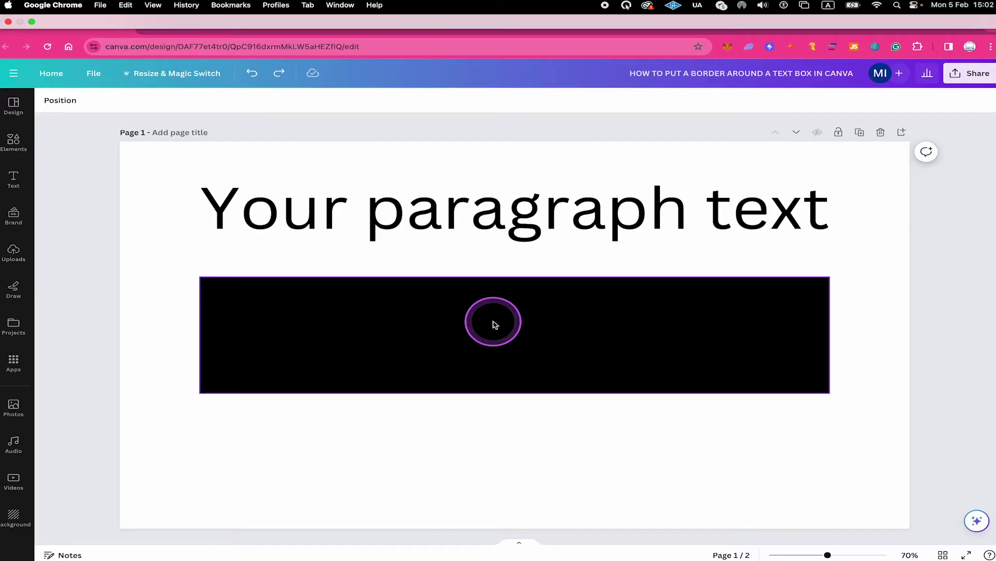
# Option-drag a copy of the black bar to sit directly below the original
pyautogui.click(490, 322)
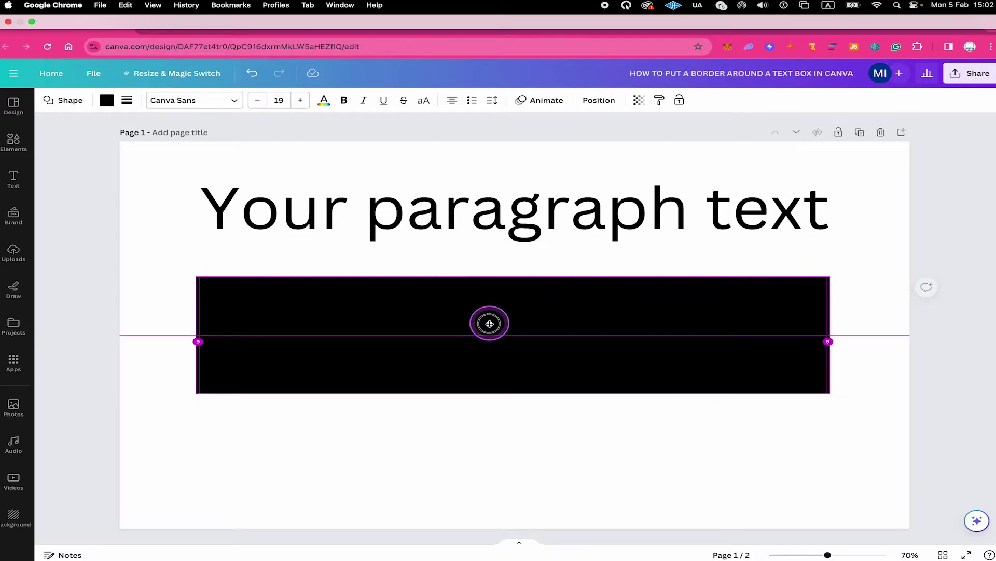
pyautogui.moveTo(489, 322); pyautogui.dragTo(496, 452)
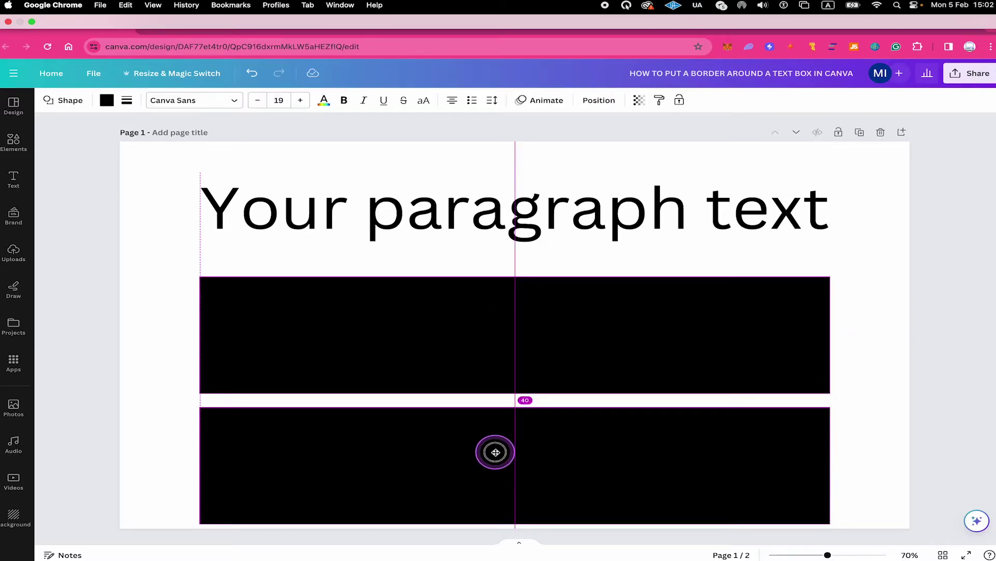
pyautogui.click(146, 420)
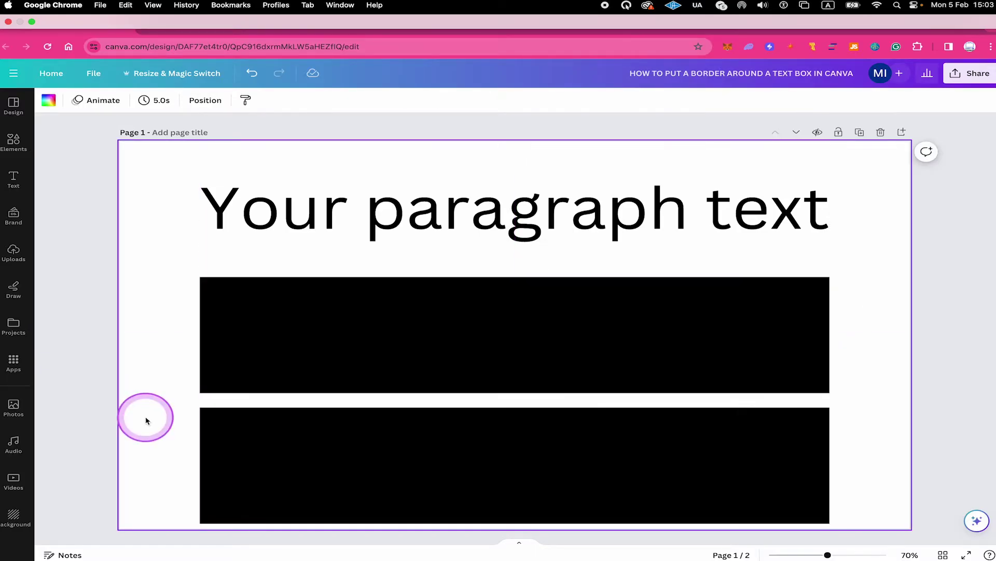
pyautogui.click(446, 445)
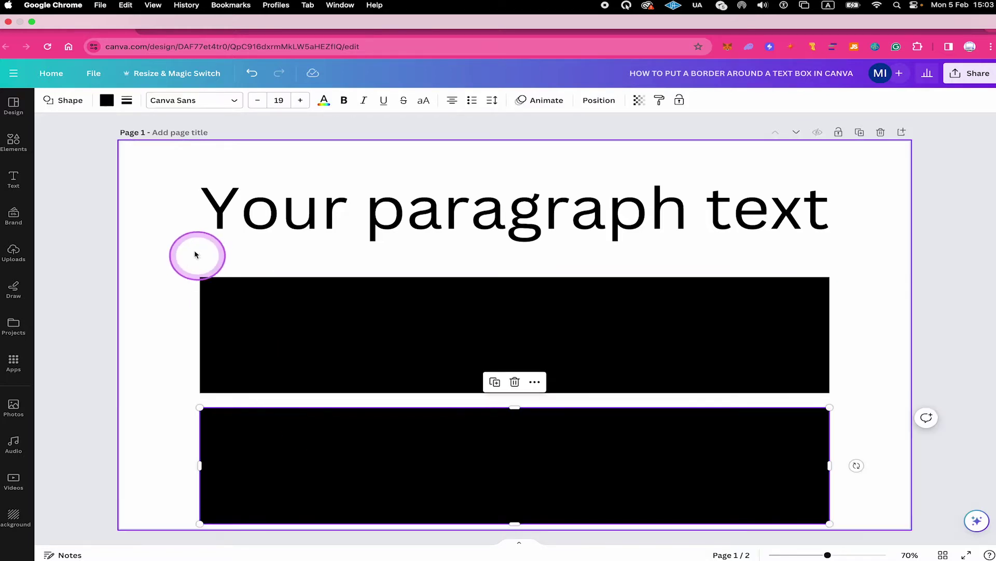
# Set the lower bar to No color fill with a solid black border of weight 11
pyautogui.click(107, 100)
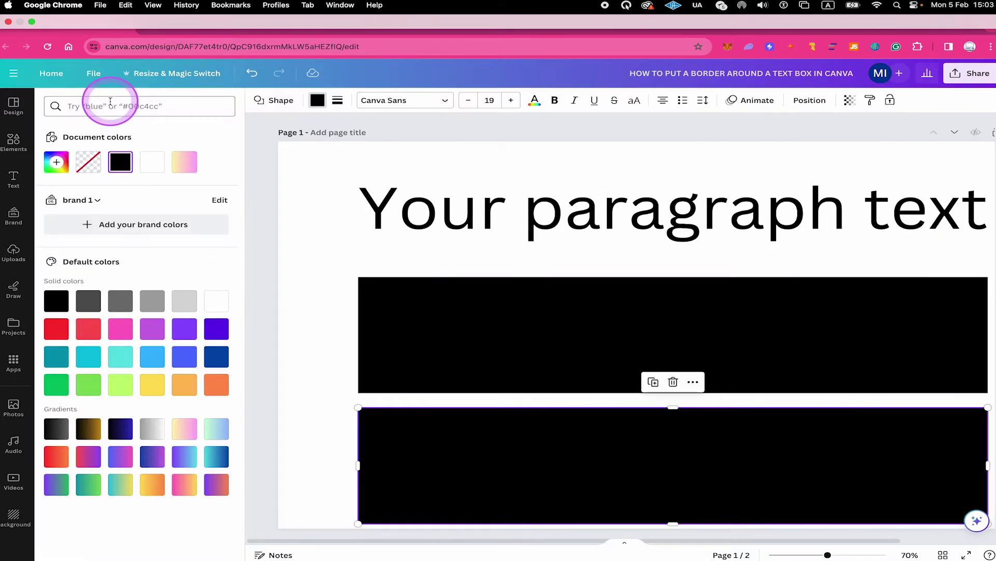
pyautogui.click(89, 169)
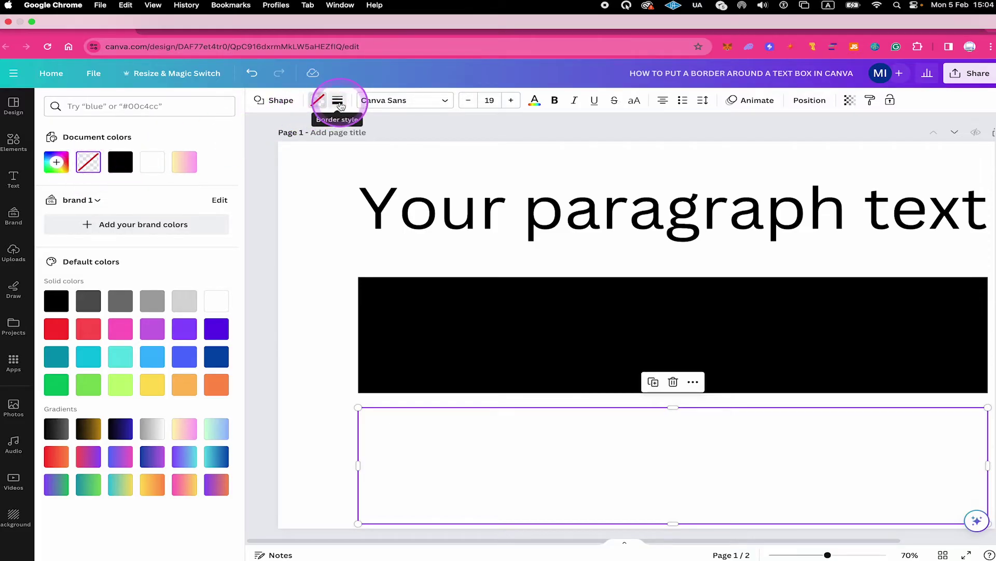
pyautogui.click(339, 102)
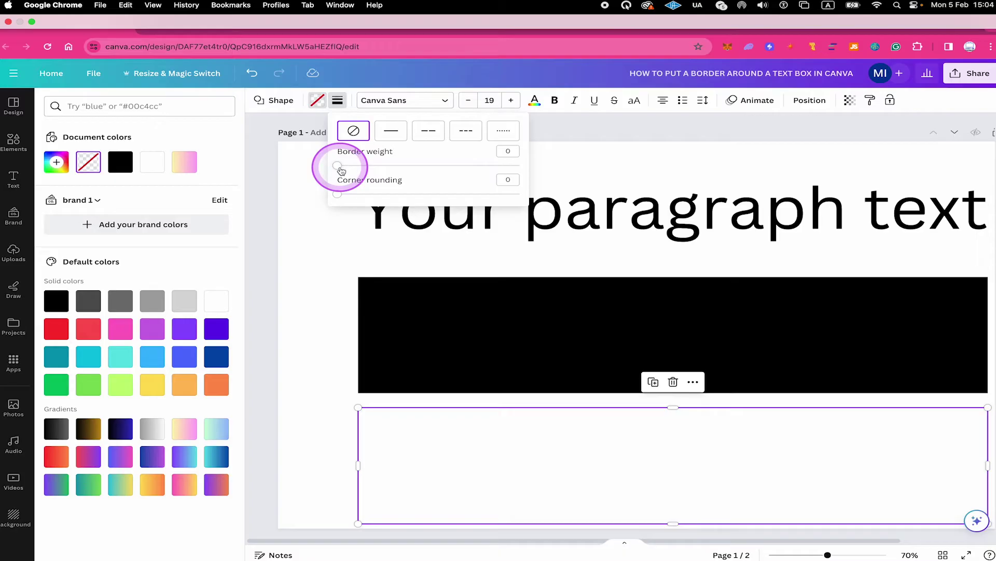
pyautogui.moveTo(337, 166); pyautogui.dragTo(358, 166)
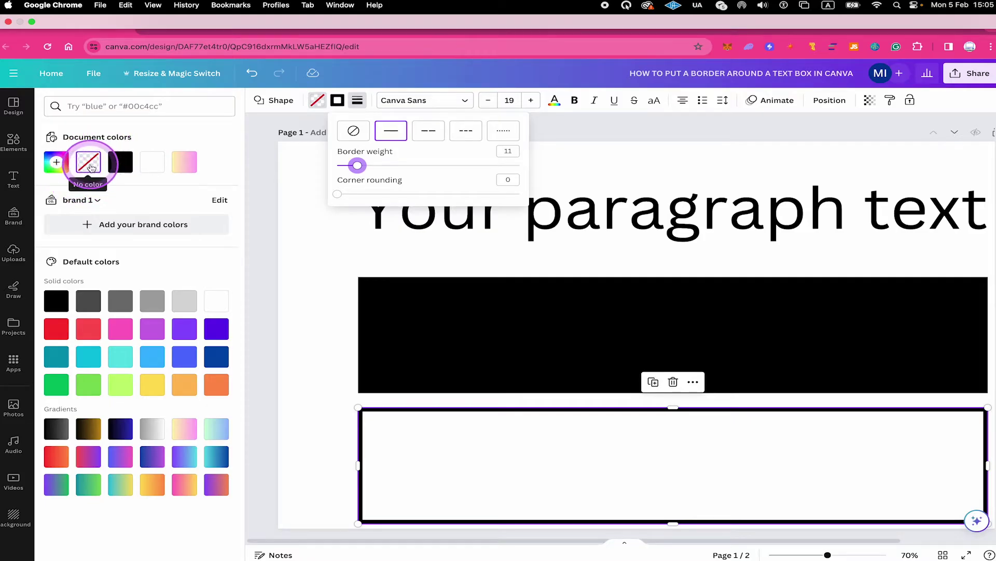
pyautogui.click(160, 200)
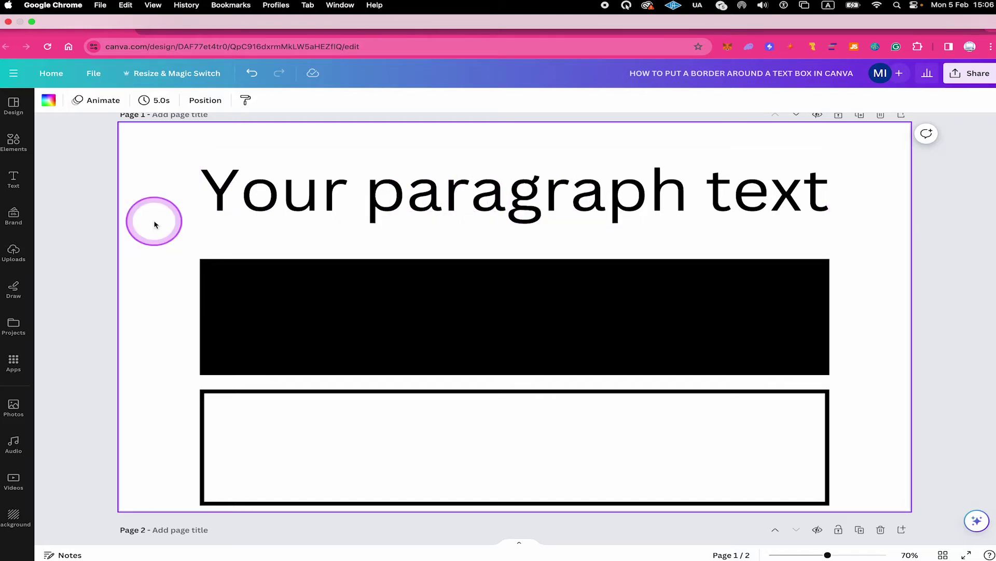
# Move the outlined box over 'Your paragraph text' and tighten its sides, top and bottom around it
pyautogui.moveTo(306, 459); pyautogui.dragTo(307, 212)
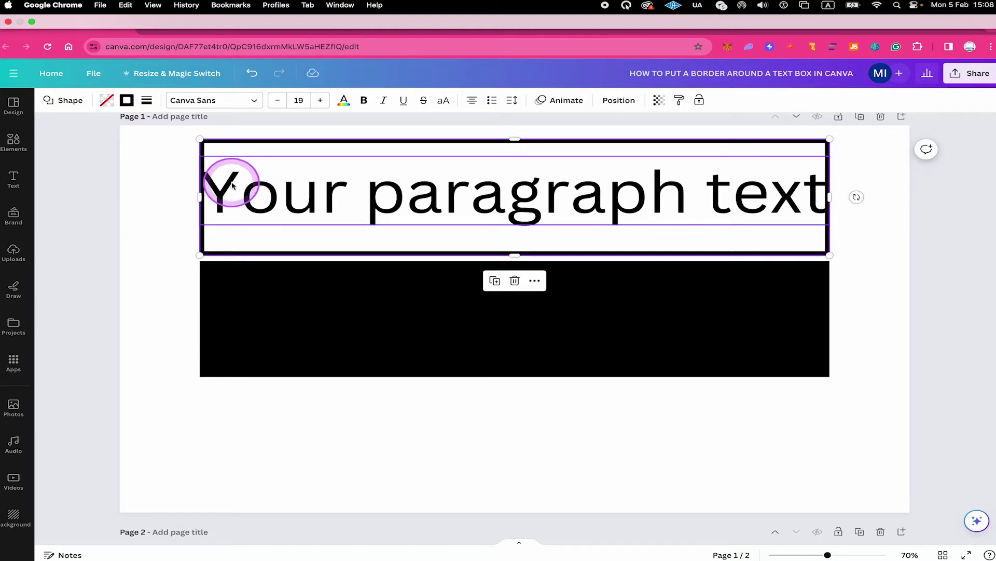
pyautogui.moveTo(200, 196); pyautogui.dragTo(184, 197)
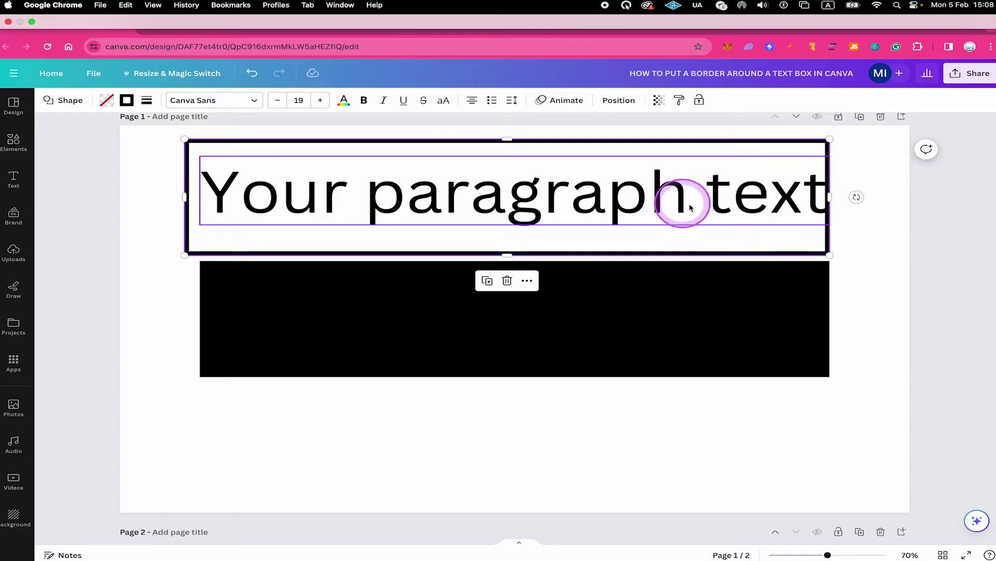
pyautogui.moveTo(838, 196); pyautogui.dragTo(845, 196)
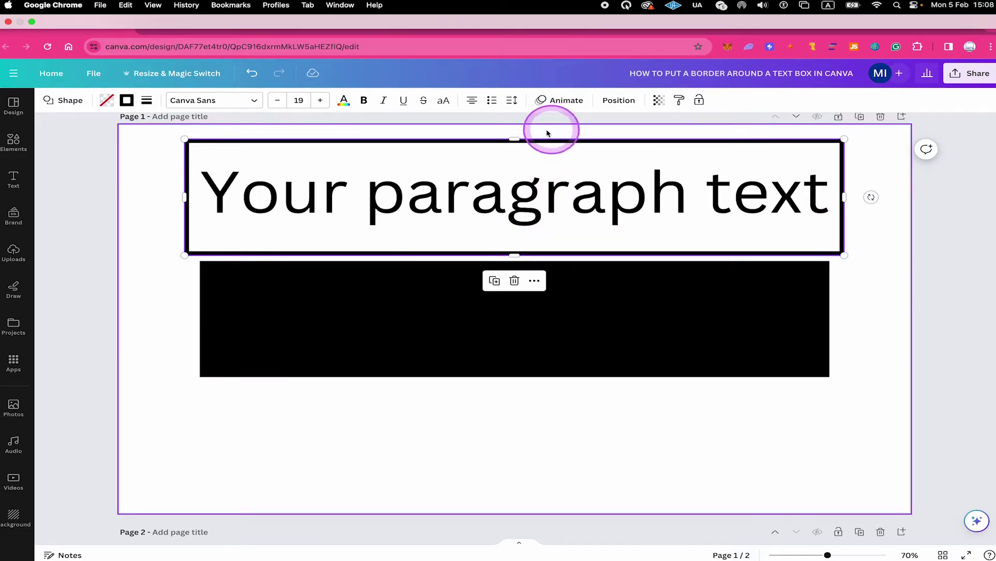
pyautogui.moveTo(513, 139); pyautogui.dragTo(514, 153)
pyautogui.moveTo(520, 255); pyautogui.dragTo(520, 240)
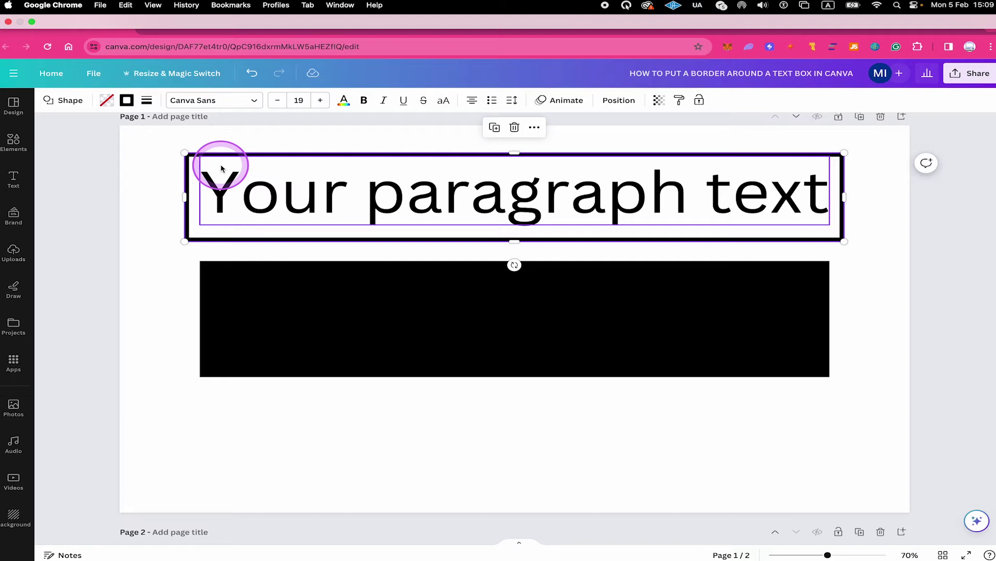
# Drag the outlined frame down from the heading so it overlaps the black bar
pyautogui.click(349, 134)
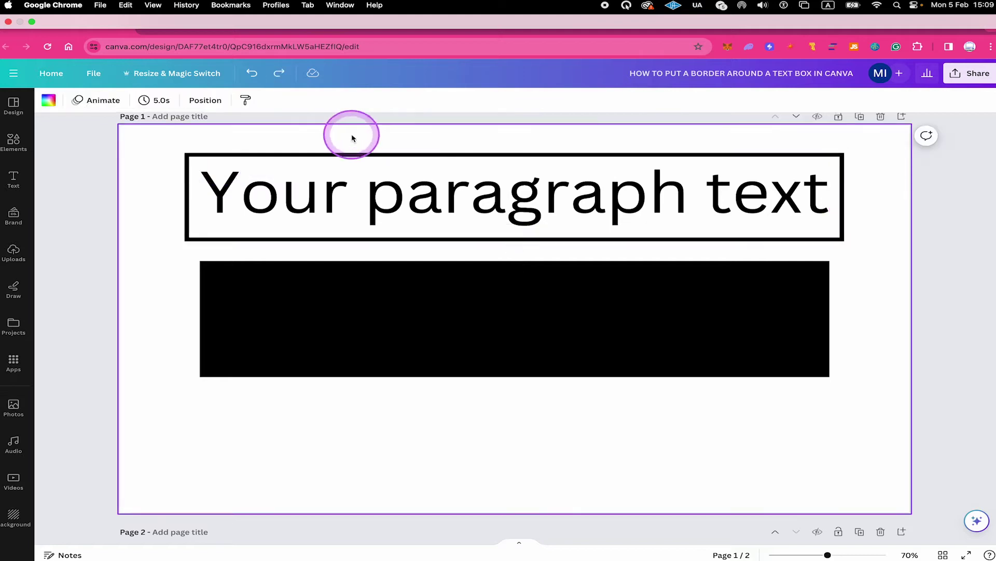
pyautogui.click(357, 238)
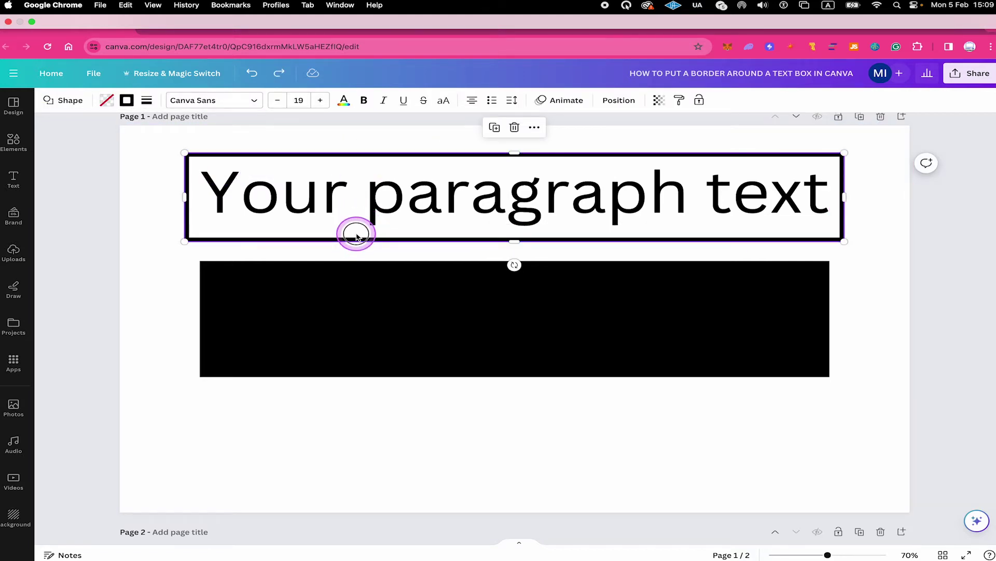
pyautogui.moveTo(357, 237); pyautogui.dragTo(342, 331)
pyautogui.click(240, 234)
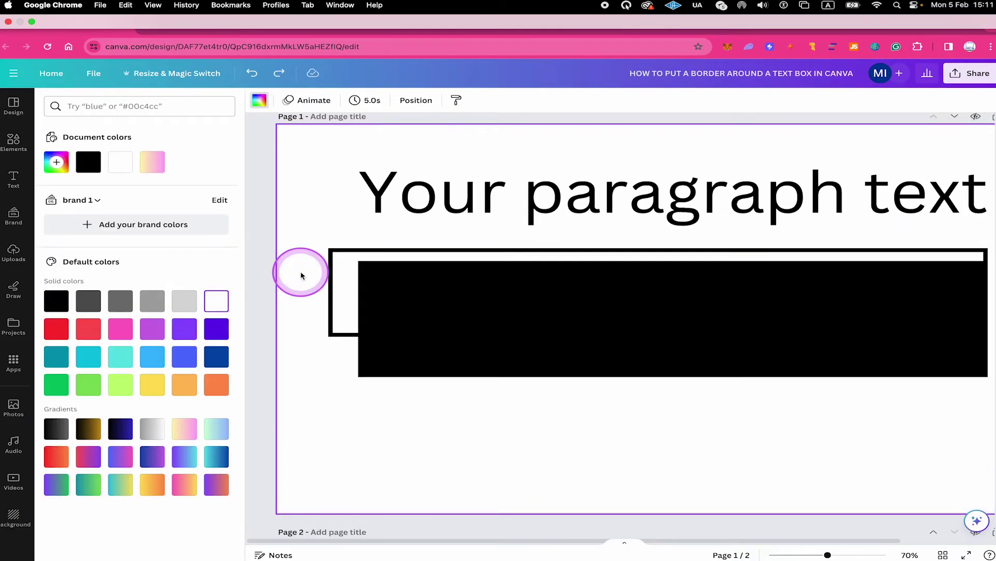
# Change the frame's border colour to the pink-yellow swatch under Gradients
pyautogui.click(359, 250)
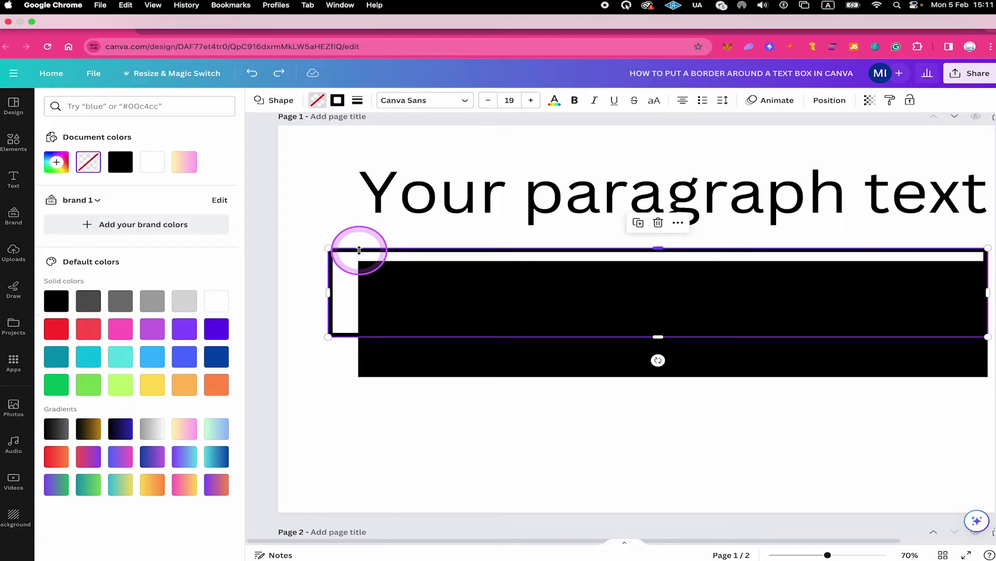
pyautogui.click(338, 100)
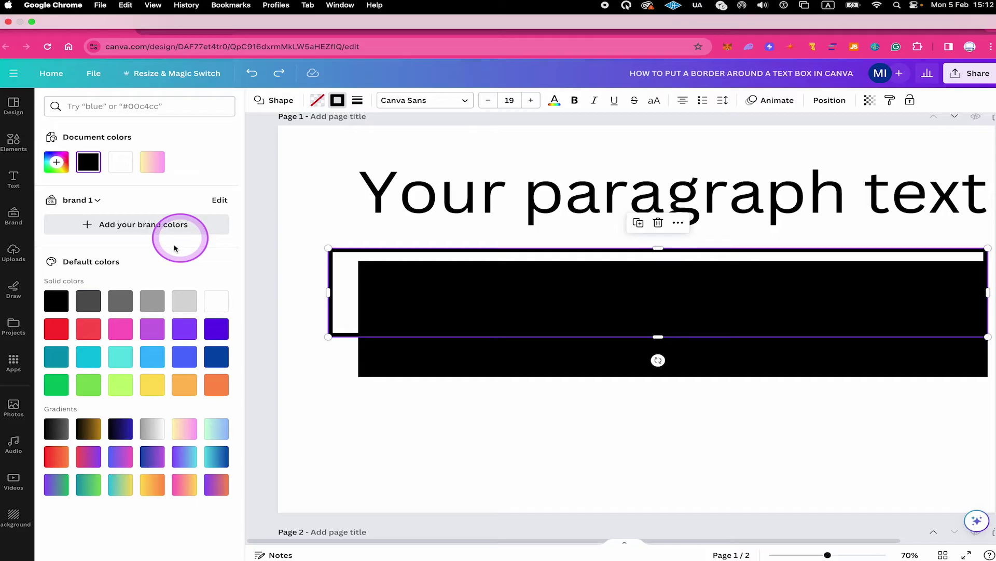
pyautogui.click(183, 428)
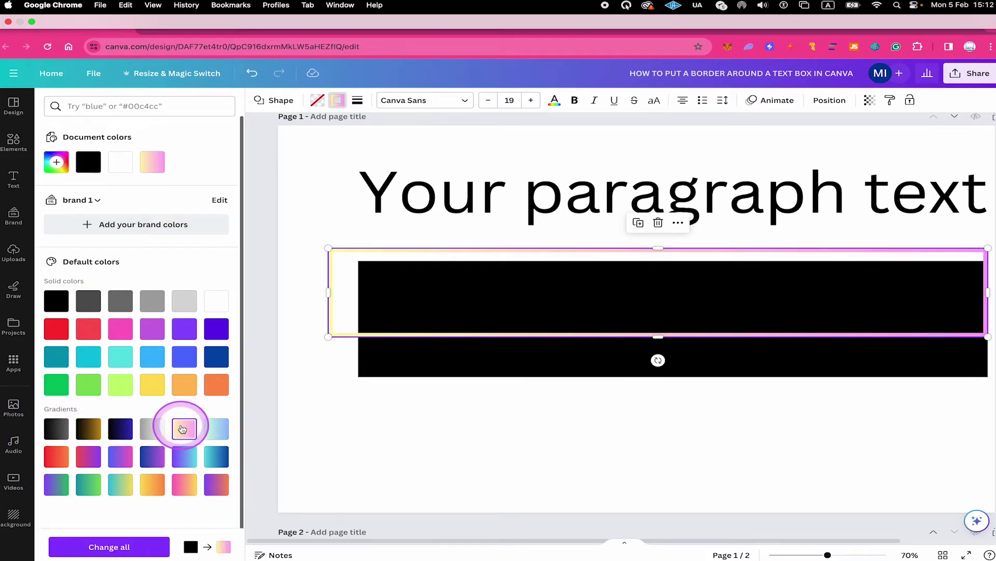
pyautogui.press('Escape')
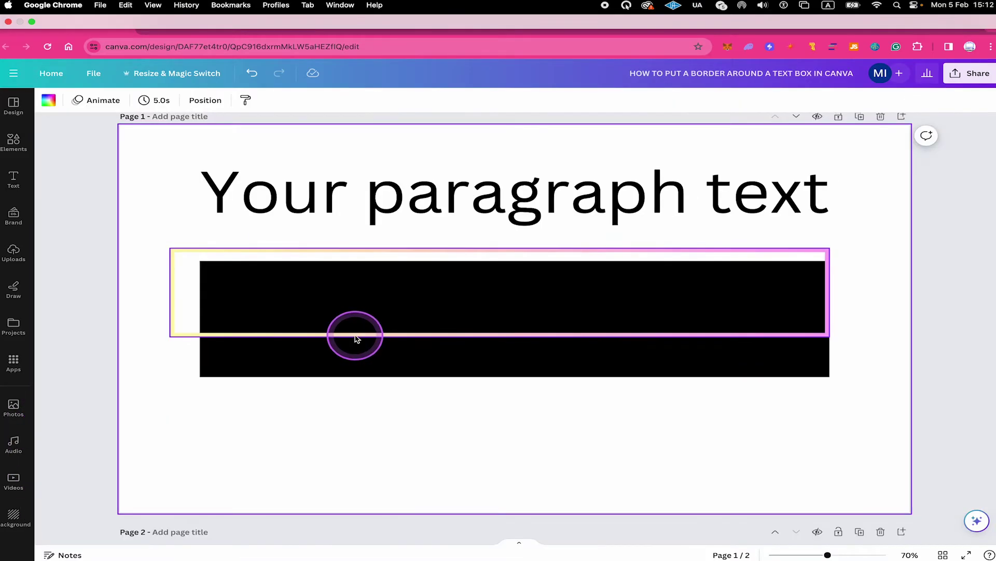
# Align the gradient frame's left, bottom and top edges with the black bar
pyautogui.click(340, 250)
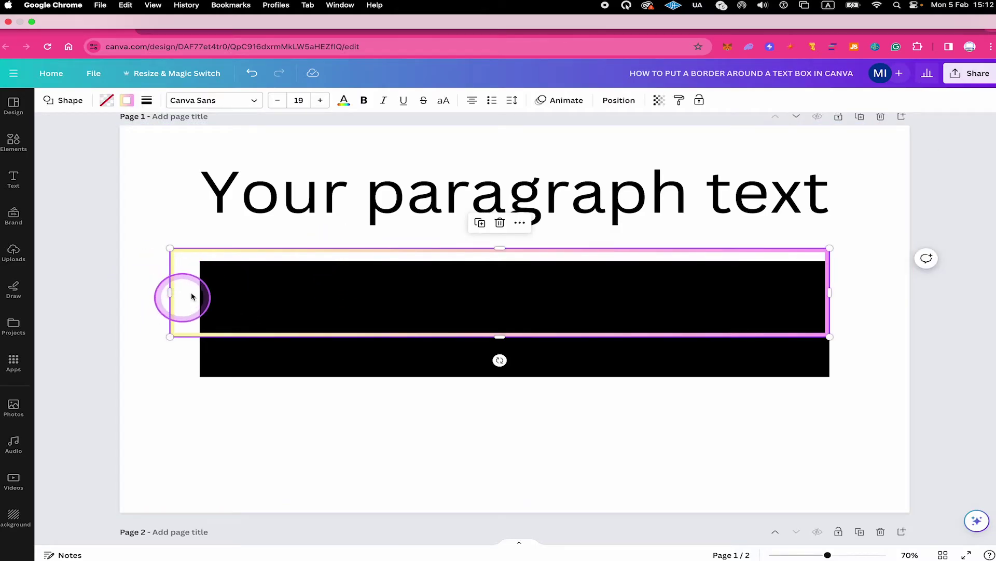
pyautogui.moveTo(170, 293); pyautogui.dragTo(195, 292)
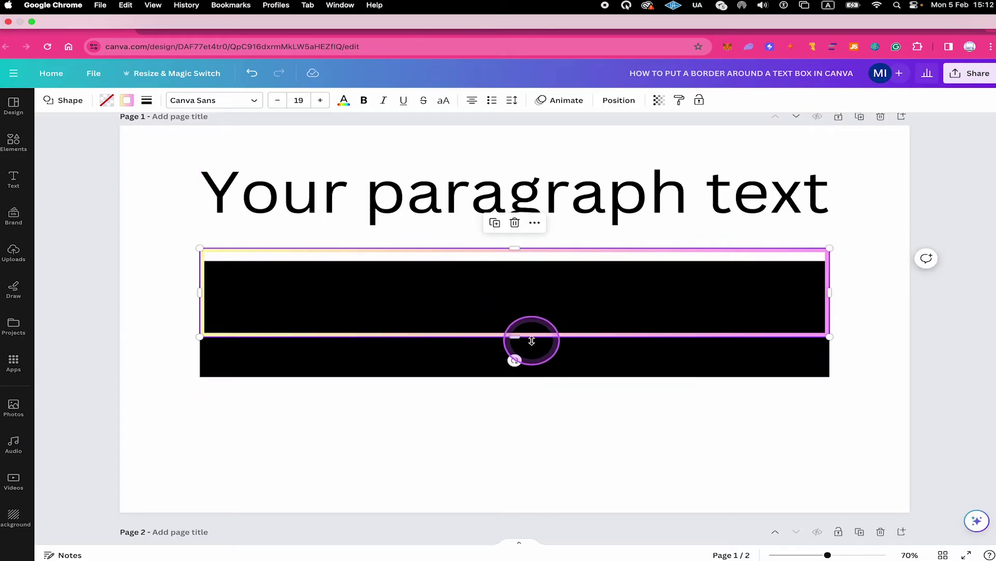
pyautogui.moveTo(521, 338); pyautogui.dragTo(518, 375)
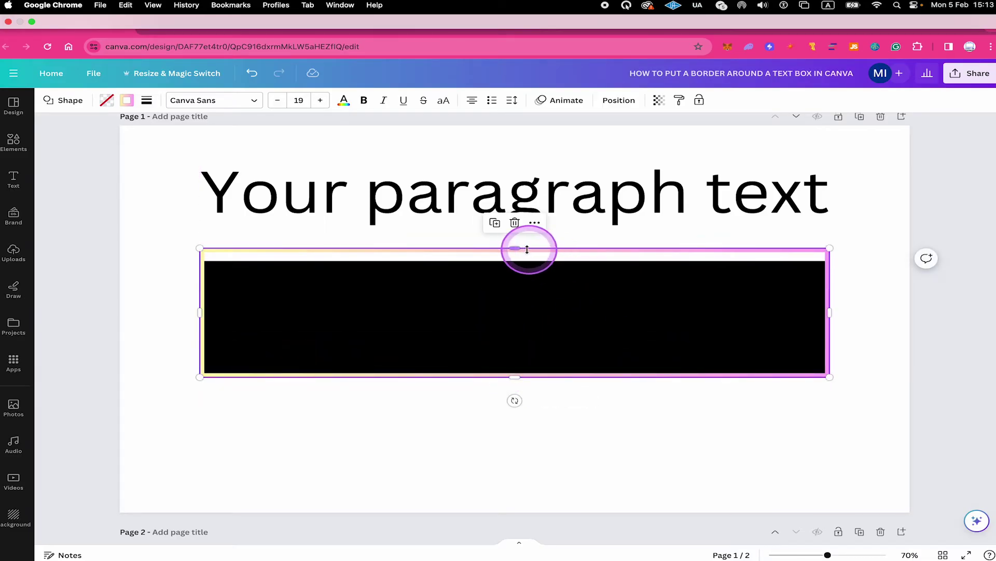
pyautogui.moveTo(517, 248); pyautogui.dragTo(519, 261)
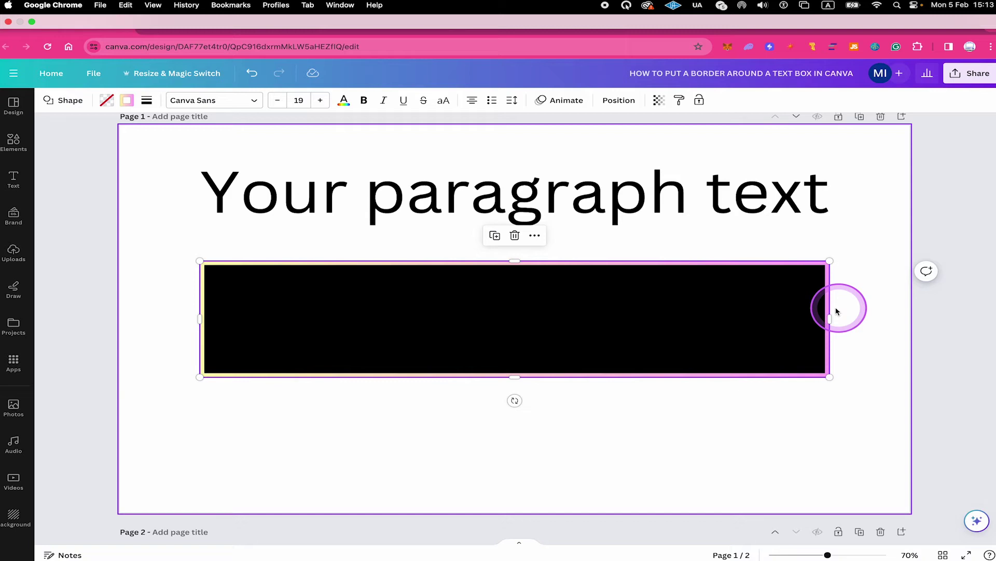
pyautogui.click(870, 317)
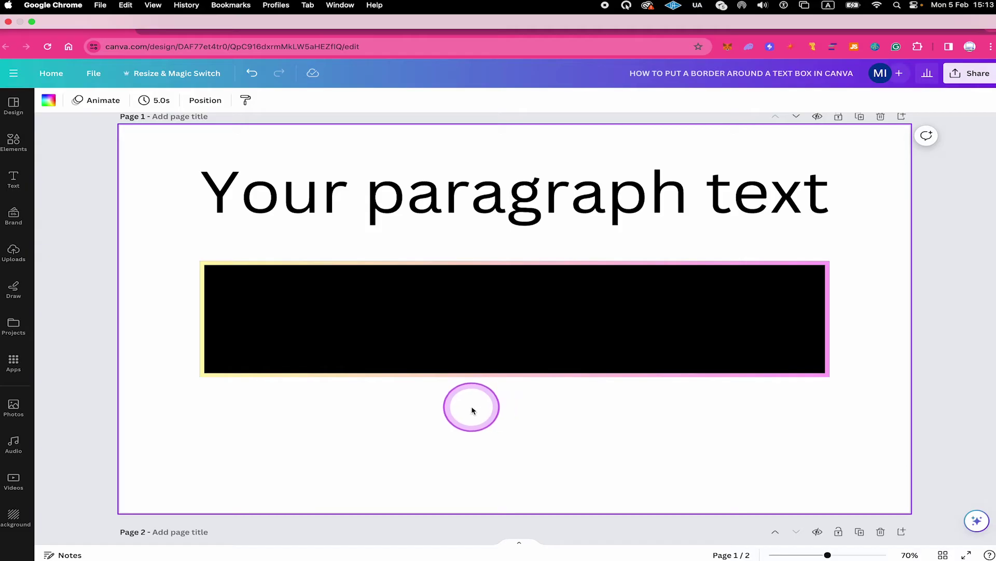
# Colour the 'Your paragraph text' heading with the red swatch from Default colors
pyautogui.click(421, 208)
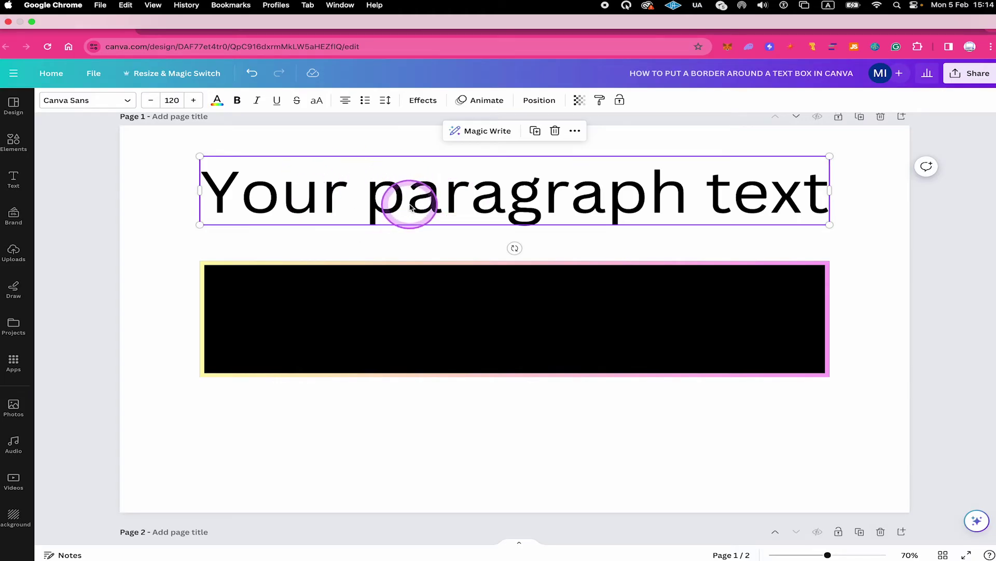
pyautogui.click(218, 99)
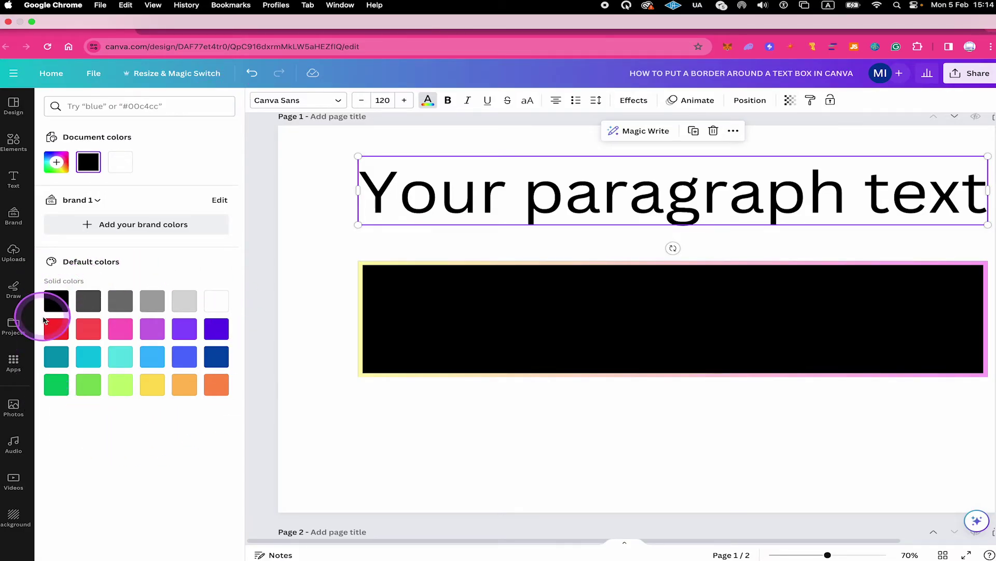
pyautogui.click(55, 328)
pyautogui.click(614, 450)
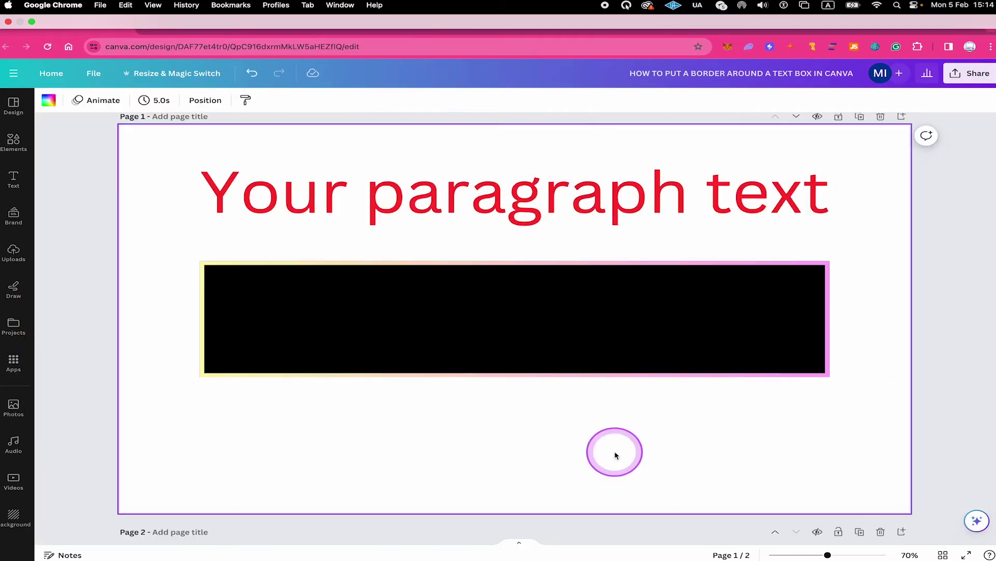
# Move the red heading onto the black bar, shrink it to size 107 and centre it there
pyautogui.click(504, 196)
pyautogui.moveTo(504, 196); pyautogui.dragTo(512, 322)
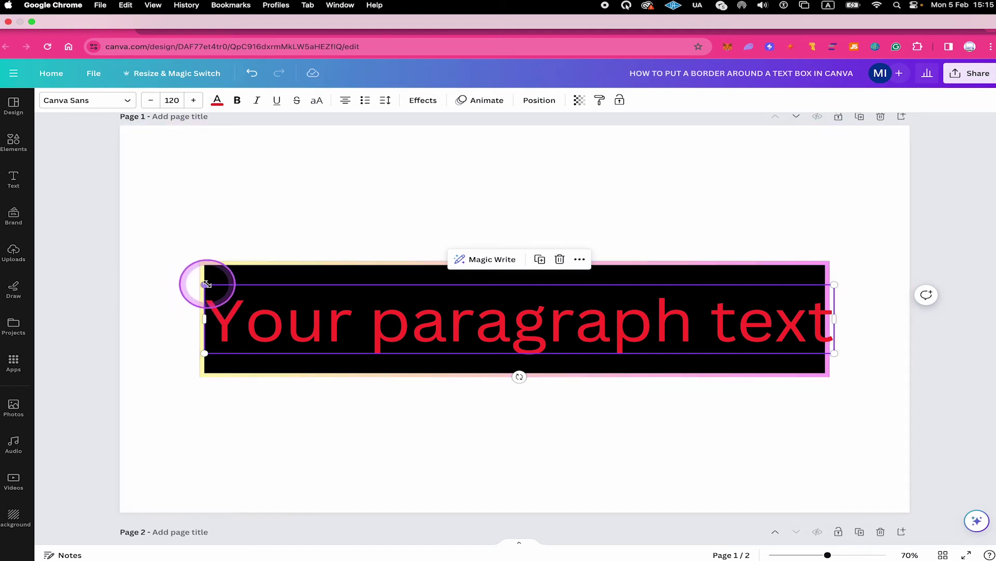
pyautogui.moveTo(205, 284); pyautogui.dragTo(229, 287)
pyautogui.moveTo(839, 290); pyautogui.dragTo(797, 296)
pyautogui.click(718, 459)
pyautogui.moveTo(514, 345)
pyautogui.mouseDown()
pyautogui.moveTo(512, 326)
pyautogui.moveTo(521, 331)
pyautogui.mouseUp()
pyautogui.click(609, 360)
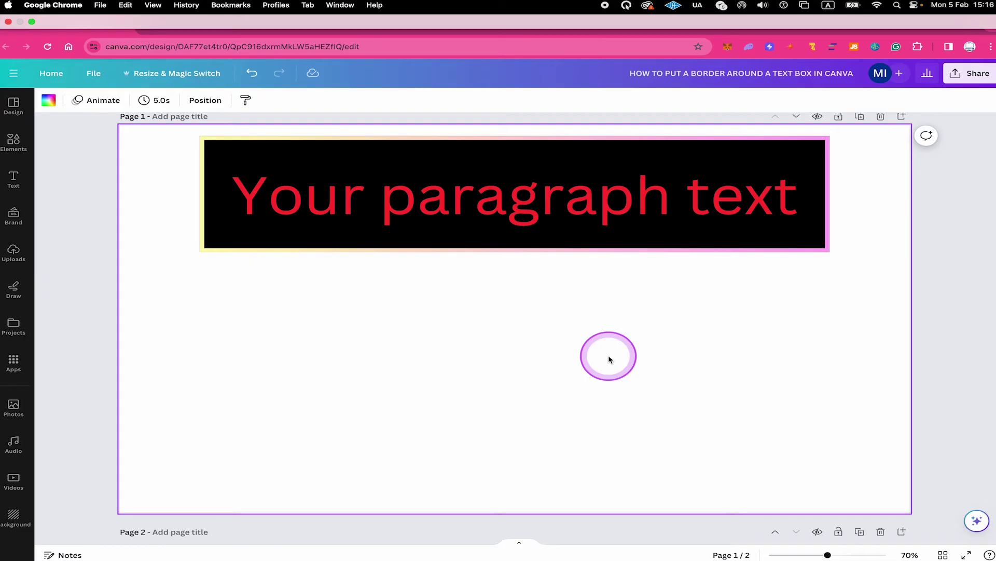
# Add a dark rectangle below the heading bar and widen it to the bar's full width
pyautogui.press('r')
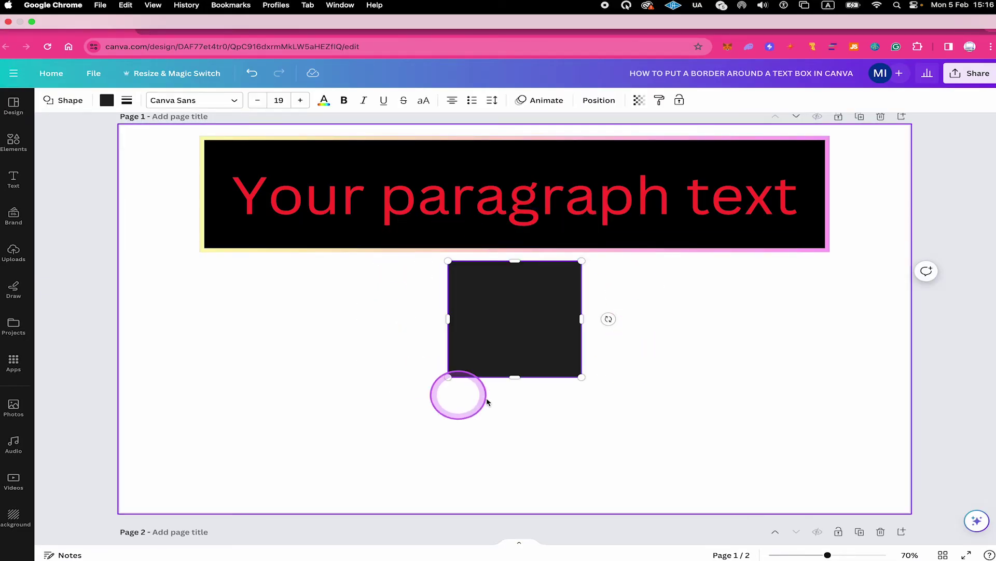
pyautogui.doubleClick(485, 318)
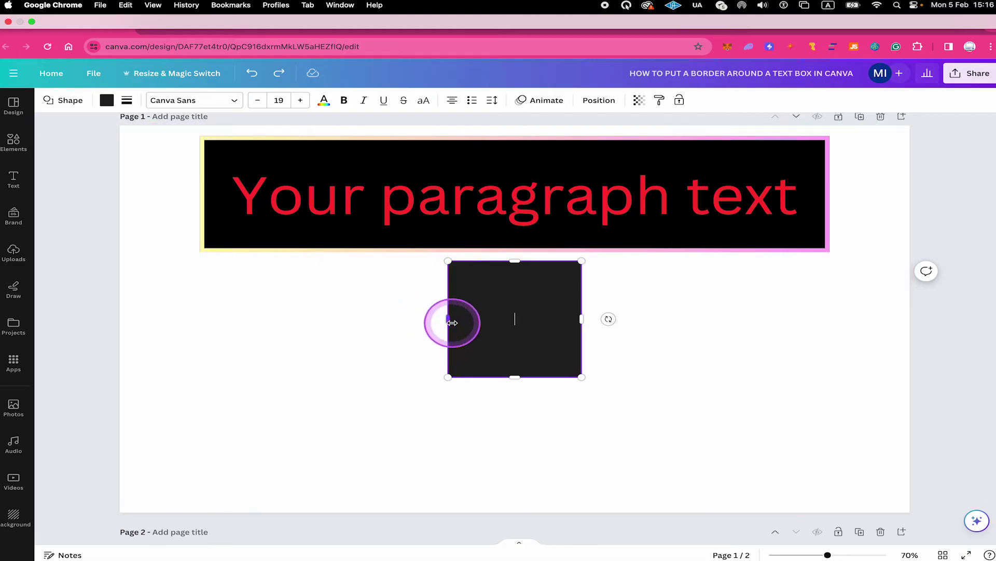
pyautogui.moveTo(448, 318); pyautogui.dragTo(200, 320)
pyautogui.moveTo(588, 324); pyautogui.dragTo(829, 319)
pyautogui.click(515, 458)
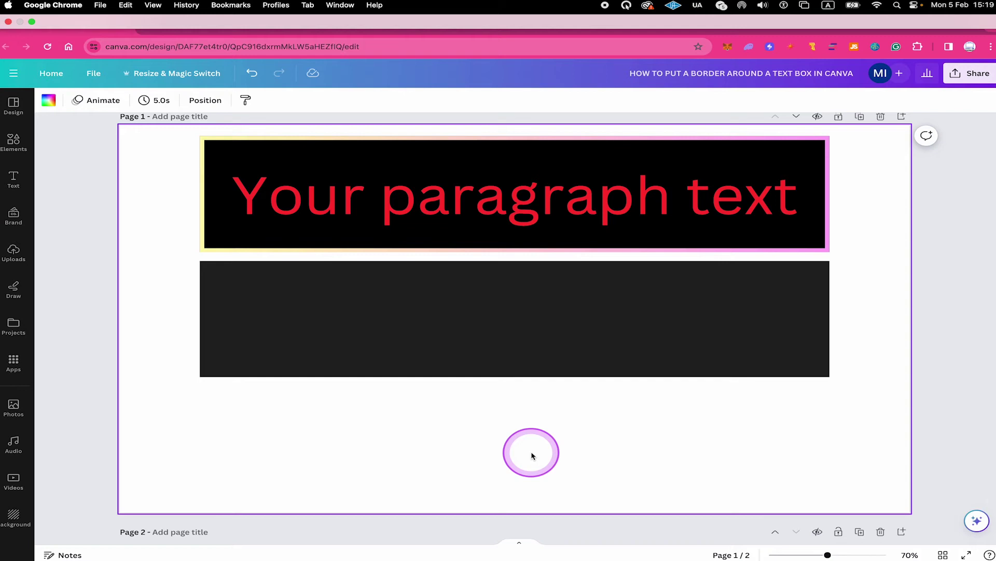
# Give the lower dark rectangle a solid border with weight 20
pyautogui.click(389, 310)
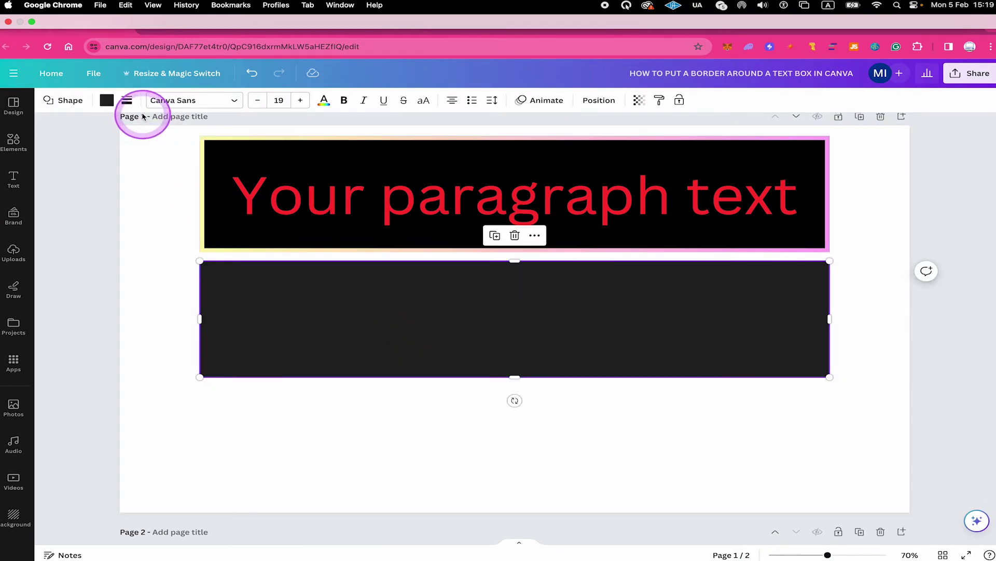
pyautogui.click(128, 100)
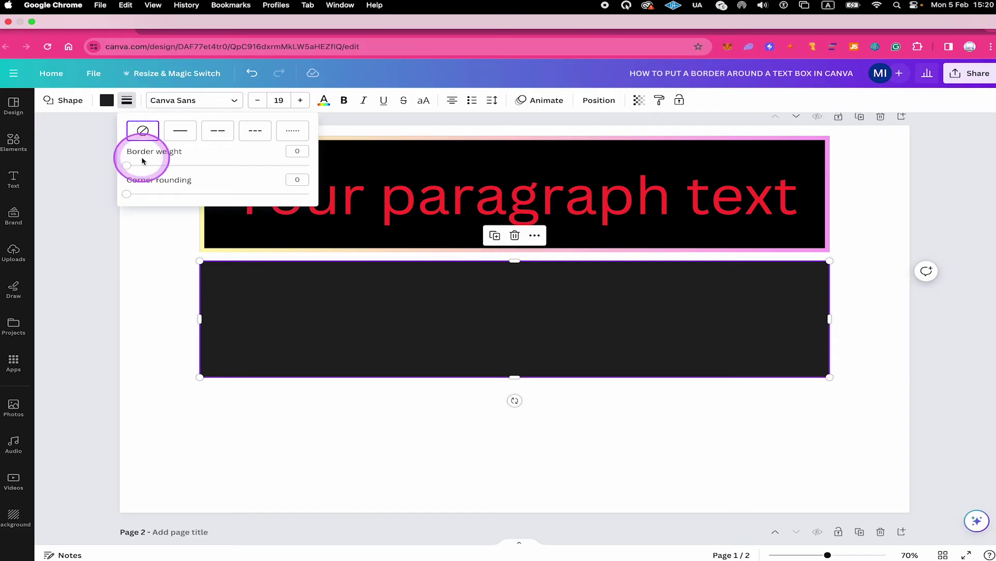
pyautogui.moveTo(125, 166); pyautogui.dragTo(163, 165)
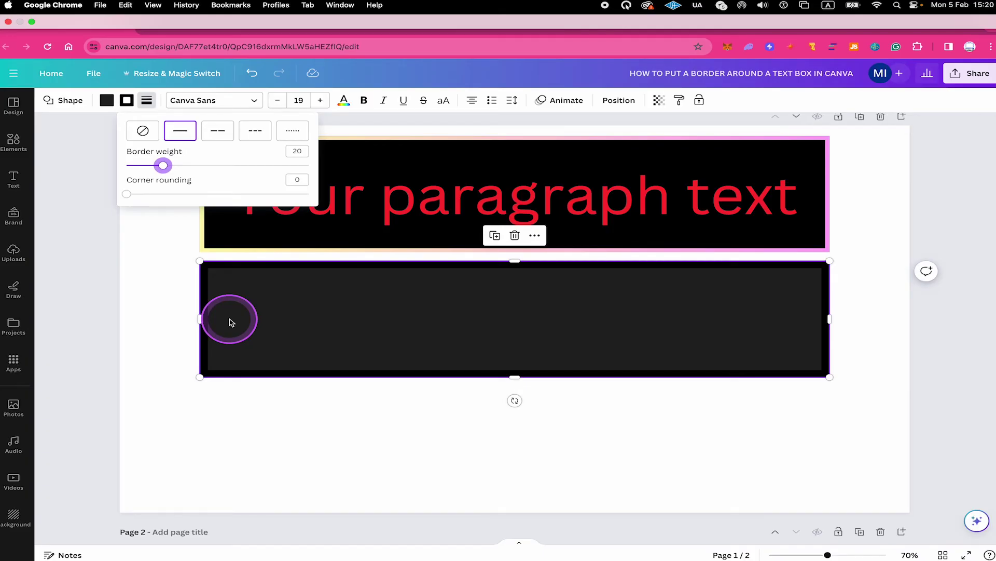
# Set the rectangle's border colour to the red-orange gradient swatch
pyautogui.click(127, 101)
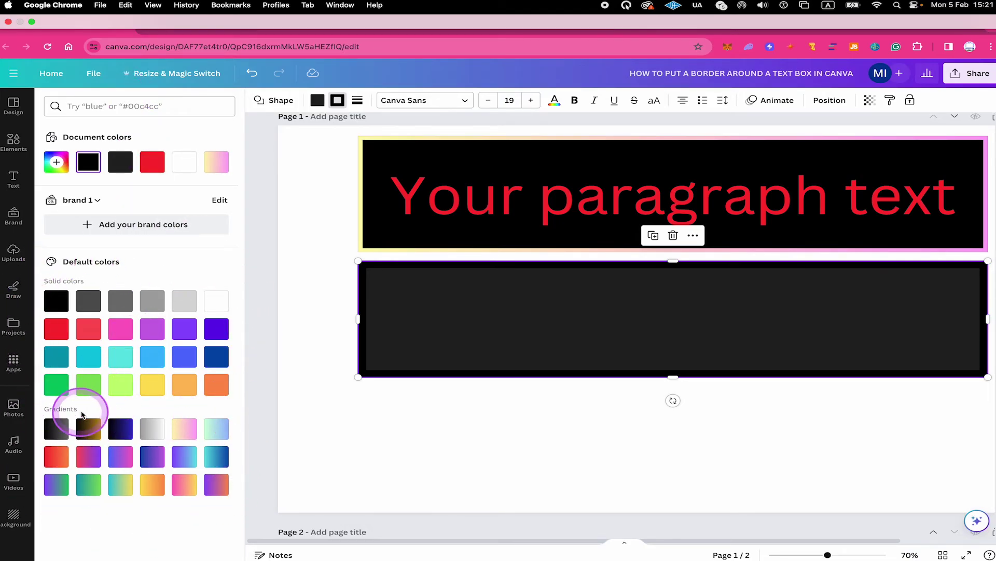
pyautogui.click(58, 456)
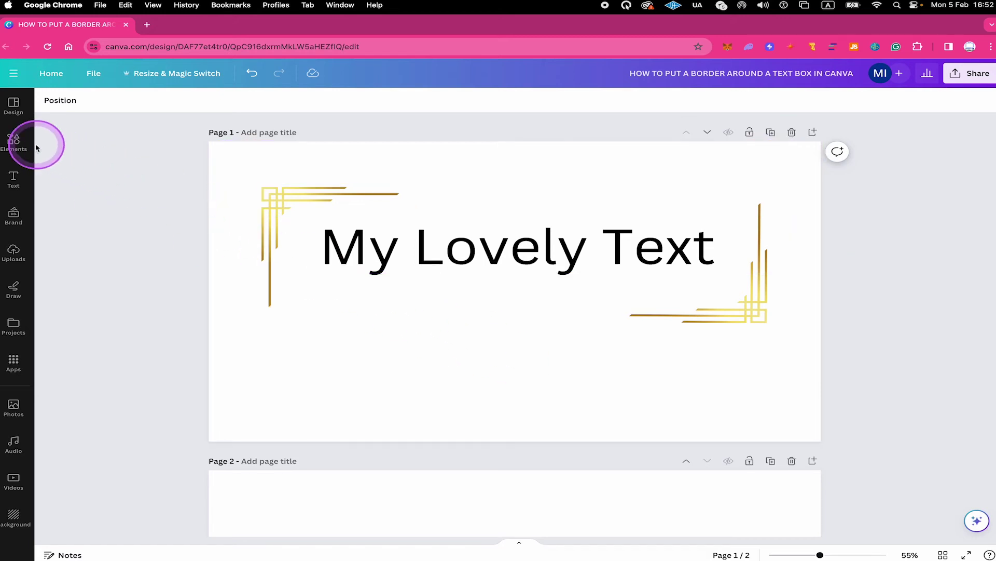
# Search the Elements library for 'borders'
pyautogui.click(15, 141)
pyautogui.click(127, 106)
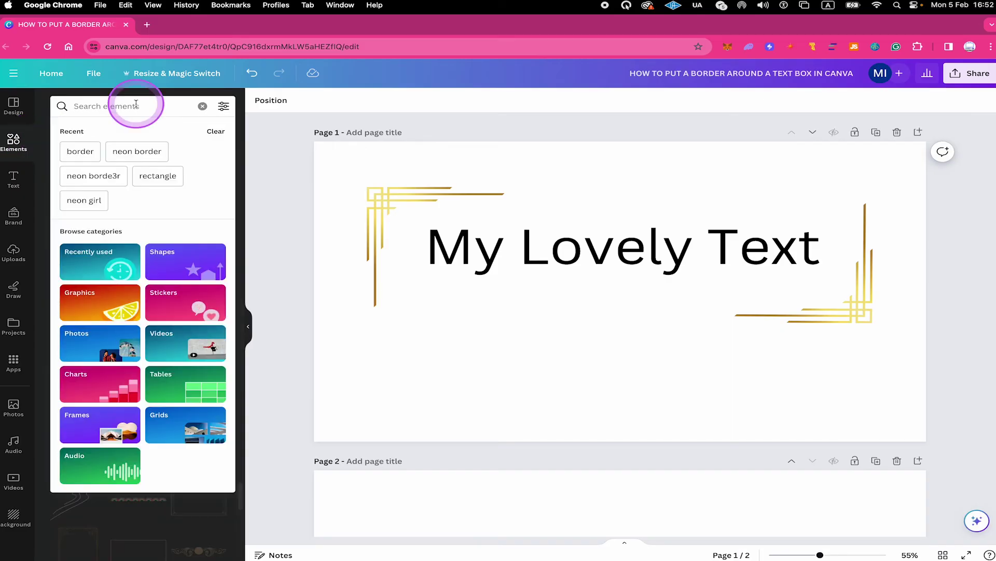
pyautogui.write('borders')
pyautogui.press('Return')
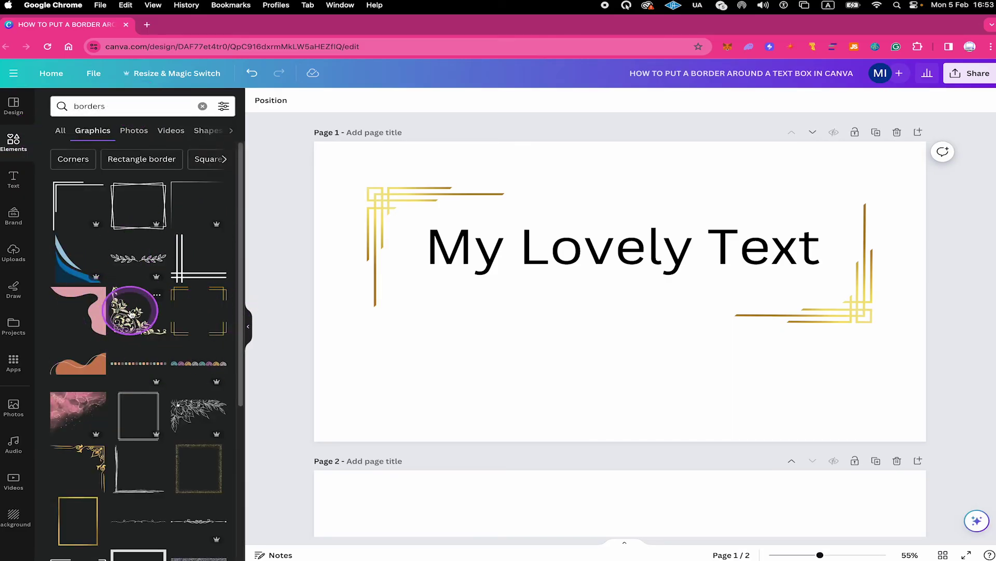
# Browse the Graphics border results and select the My Lovely Text page
pyautogui.click(134, 314)
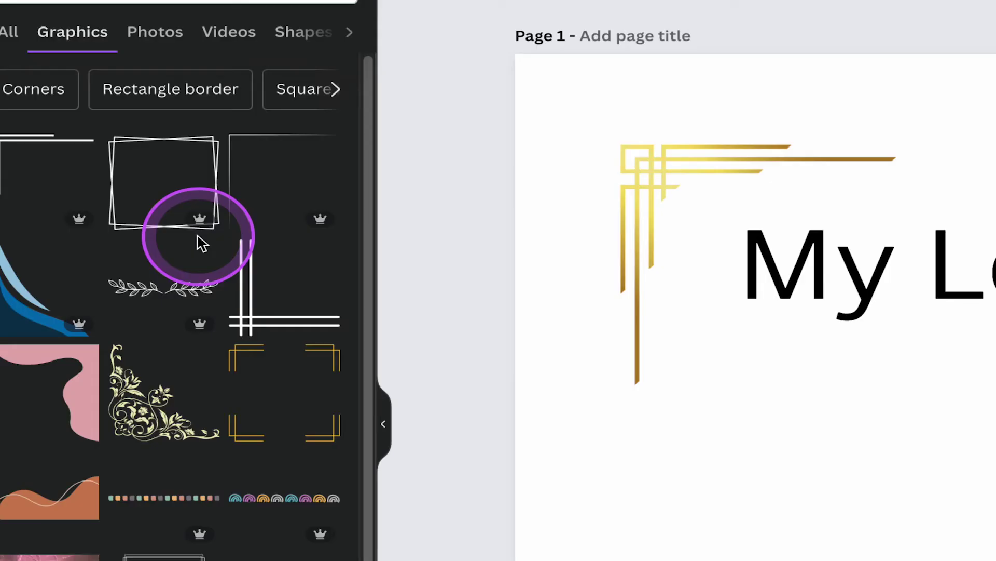
pyautogui.moveTo(197, 237)
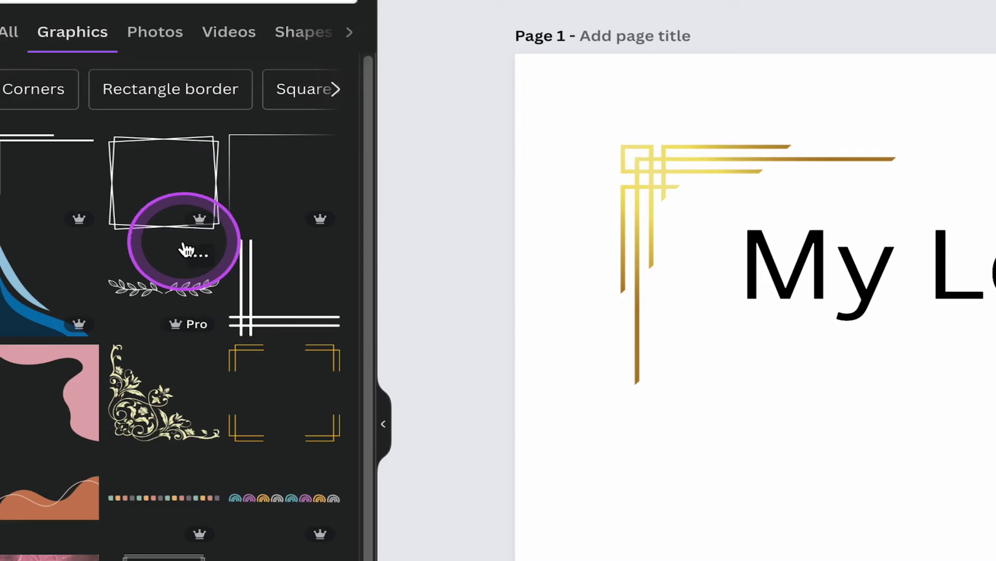
pyautogui.moveTo(185, 382)
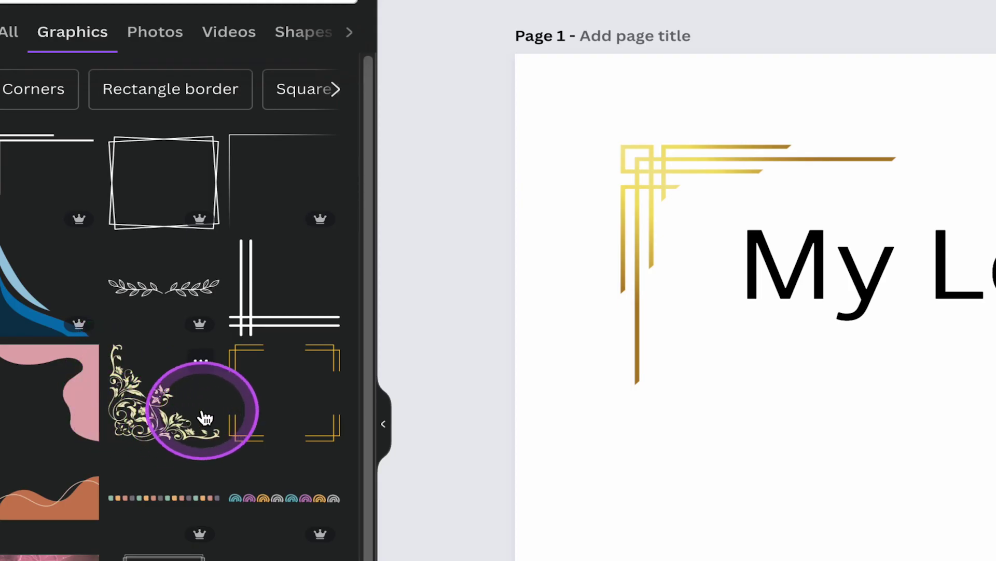
pyautogui.click(794, 443)
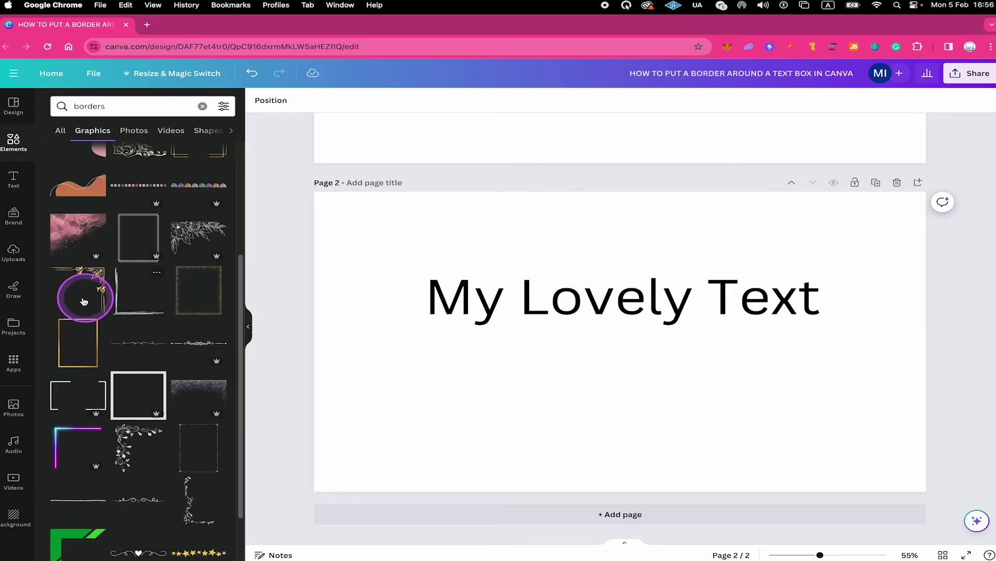
pyautogui.click(65, 339)
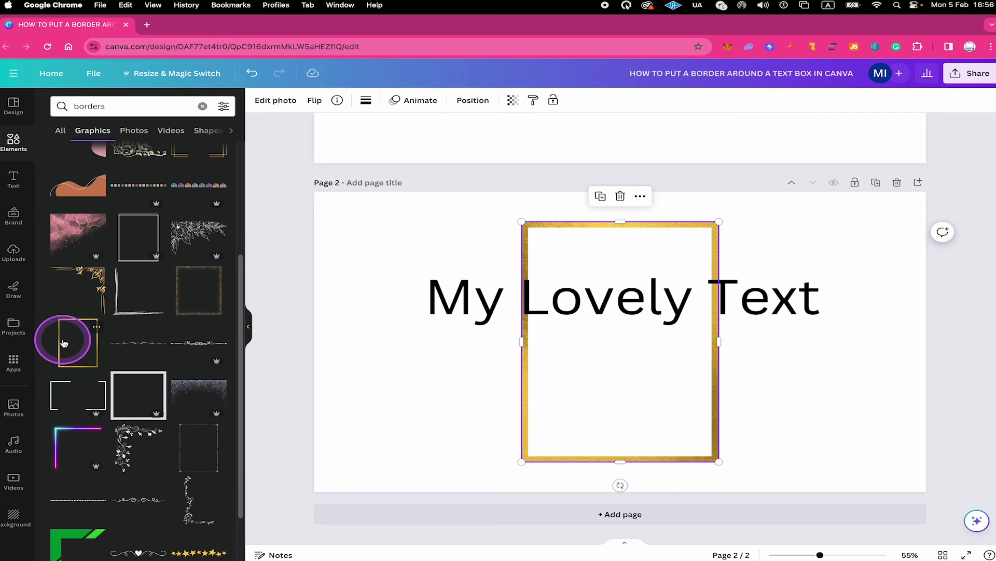
pyautogui.click(618, 406)
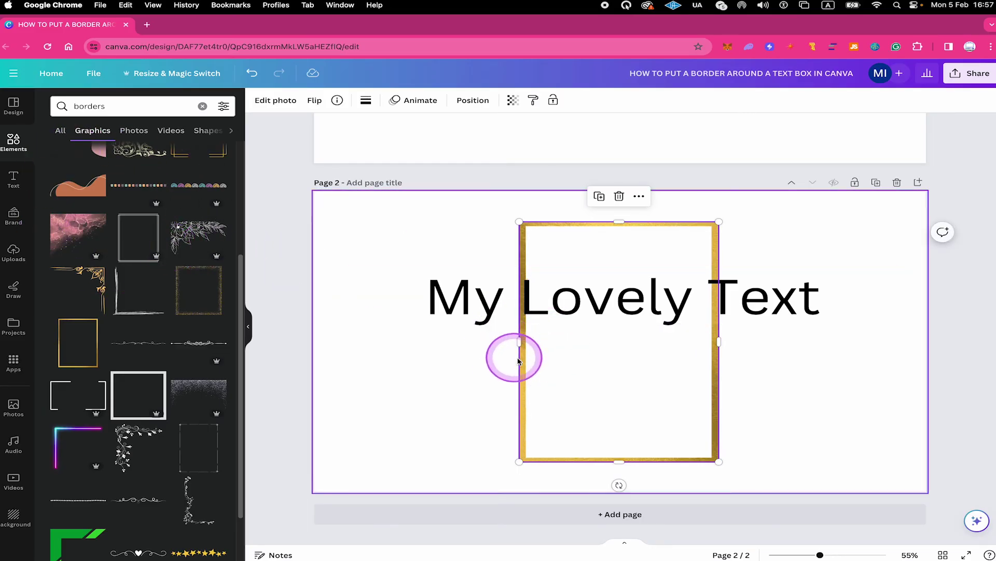
pyautogui.moveTo(521, 341); pyautogui.dragTo(410, 340)
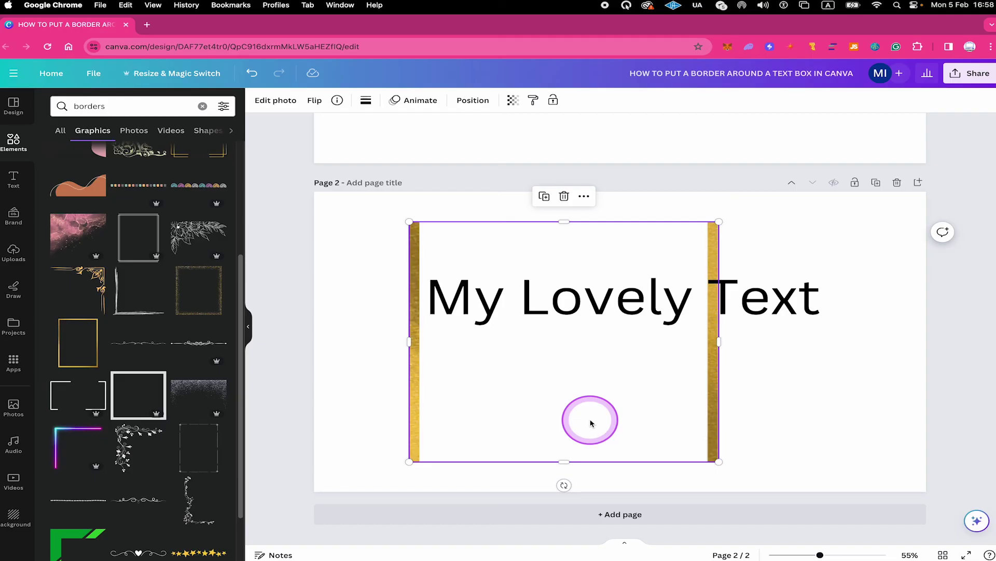
pyautogui.click(467, 411)
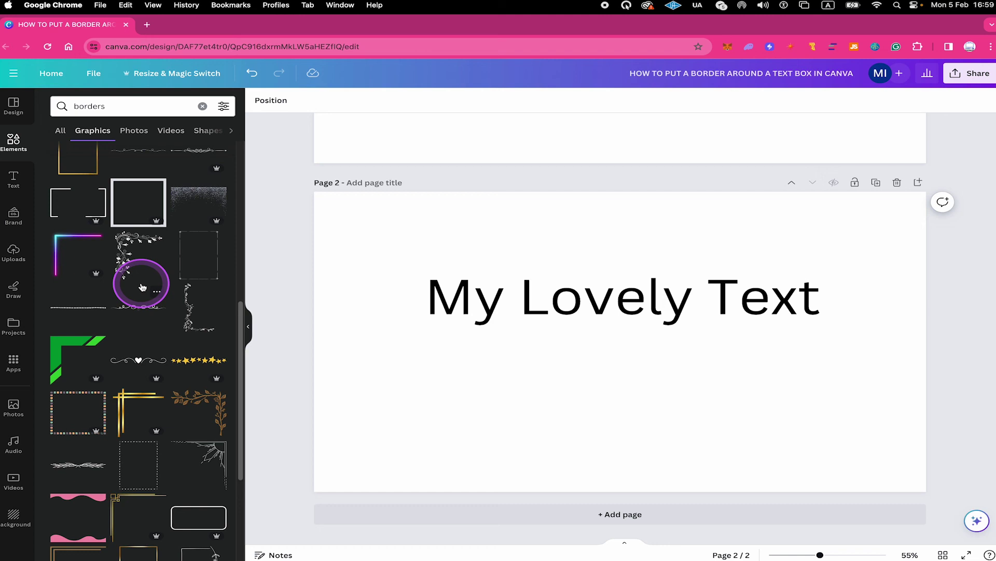
# Add the pink floral corner graphic and place it at the top-left of 'My Lovely Text'
pyautogui.scroll(-5, 142, 287)
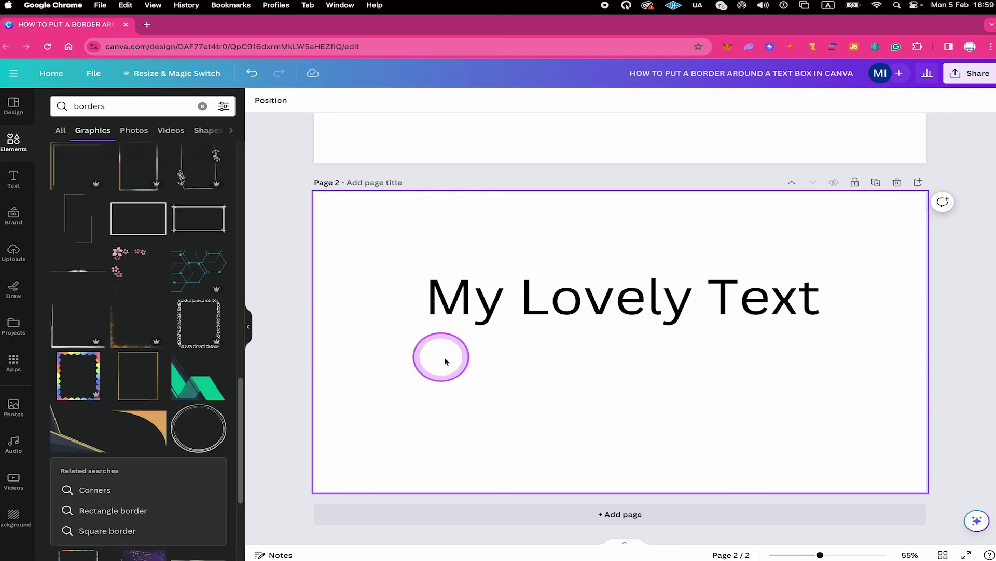
pyautogui.click(129, 265)
pyautogui.moveTo(596, 358); pyautogui.dragTo(431, 305)
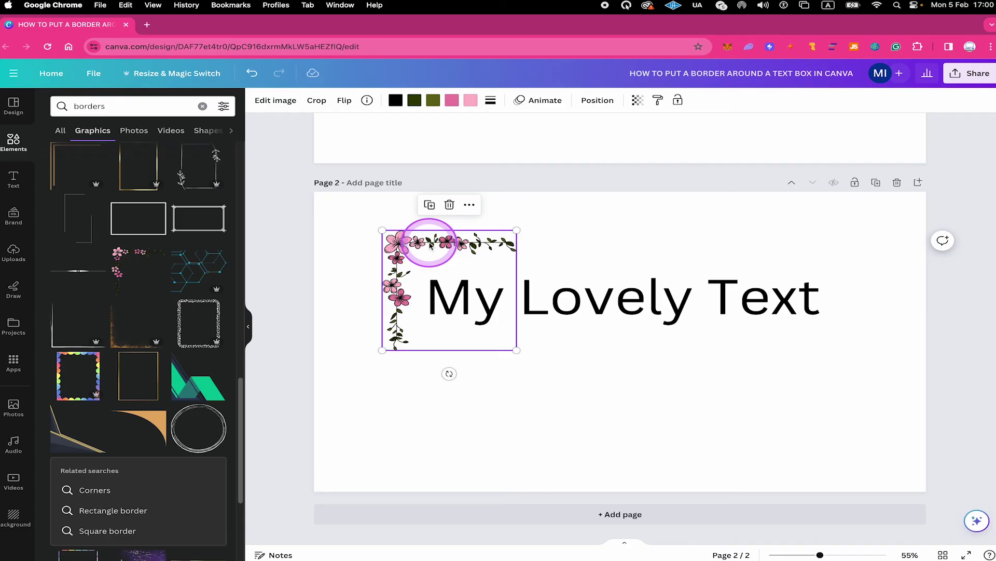
# Copy the floral corner, rotate the copy, and position it at the text's bottom-right
pyautogui.moveTo(429, 246); pyautogui.dragTo(598, 244)
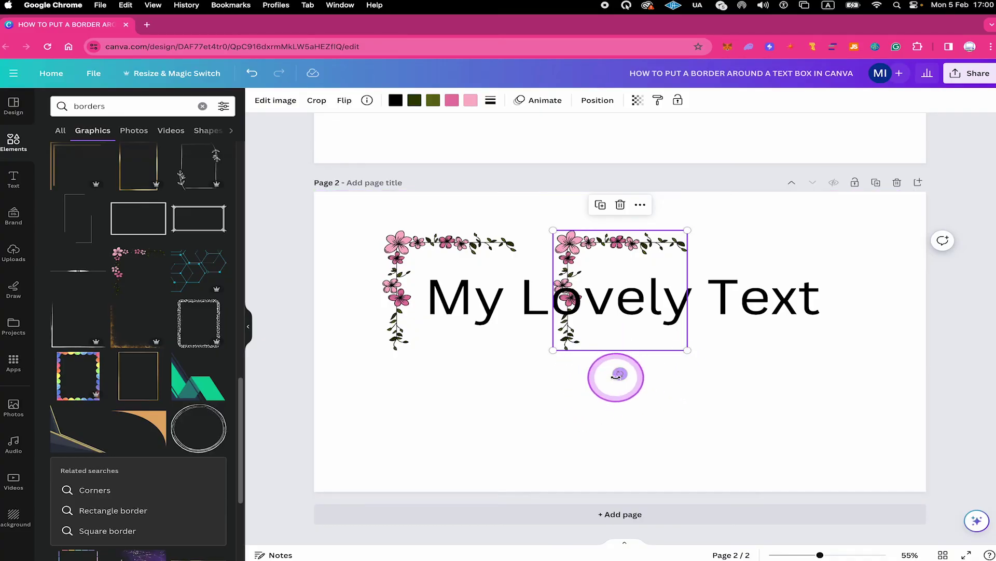
pyautogui.moveTo(621, 373); pyautogui.dragTo(620, 185)
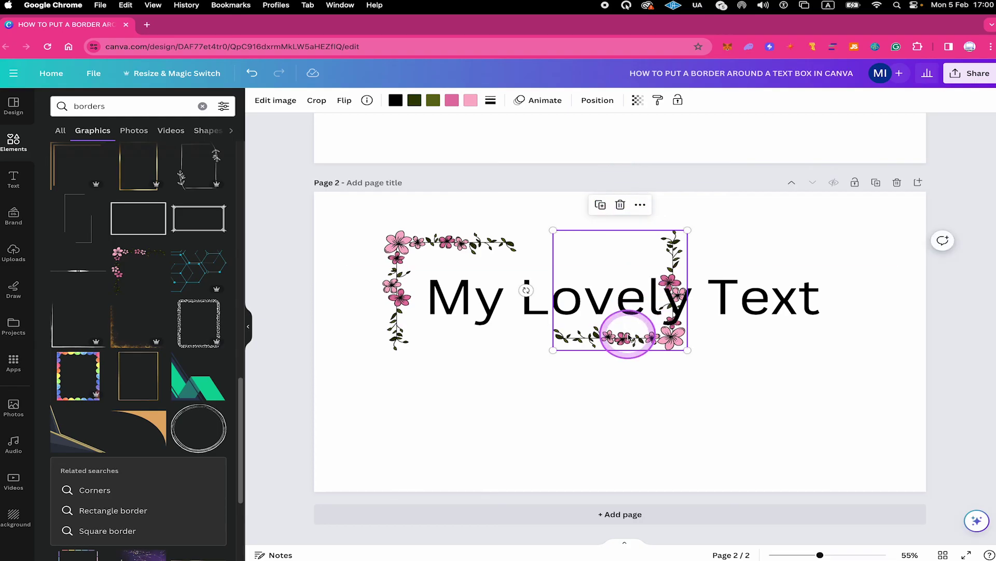
pyautogui.moveTo(628, 336); pyautogui.dragTo(804, 343)
pyautogui.click(682, 385)
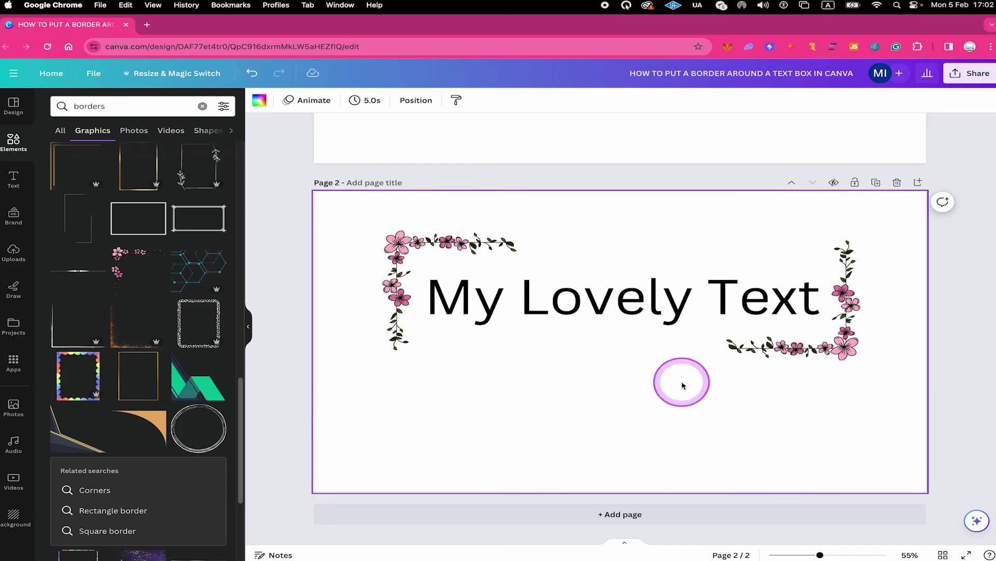